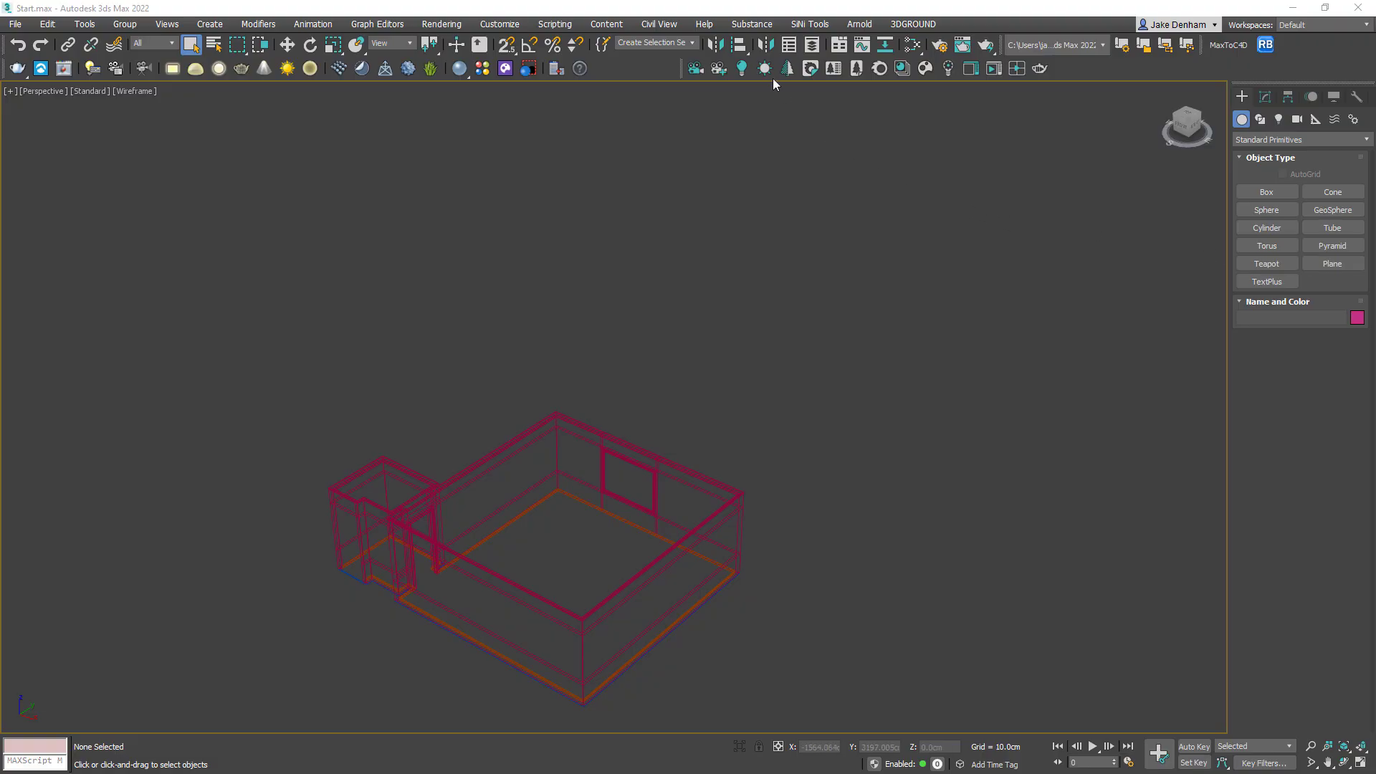
Step: Create a targeted CoronaSun shining down into the room and add a CoronaSky environment
click(765, 68)
click(693, 294)
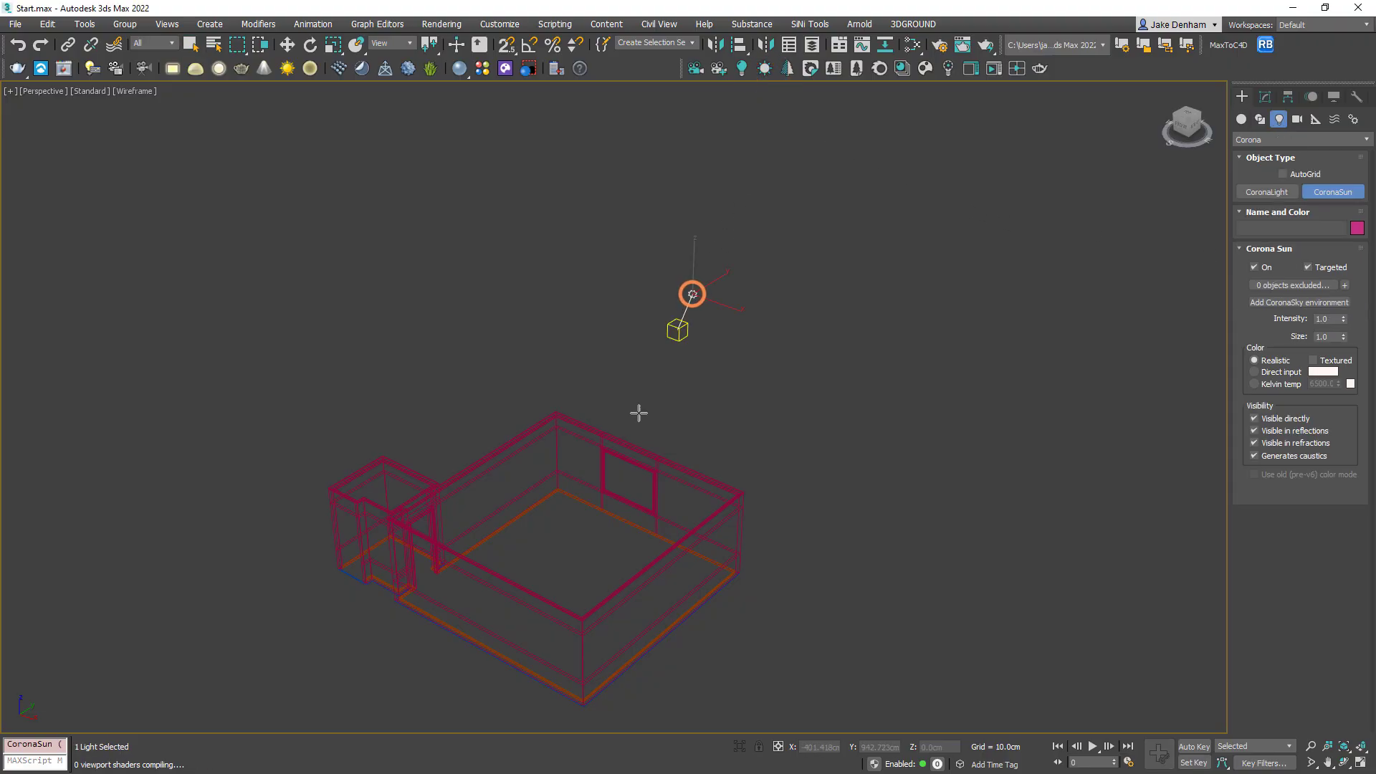
drag(638, 412, 562, 581)
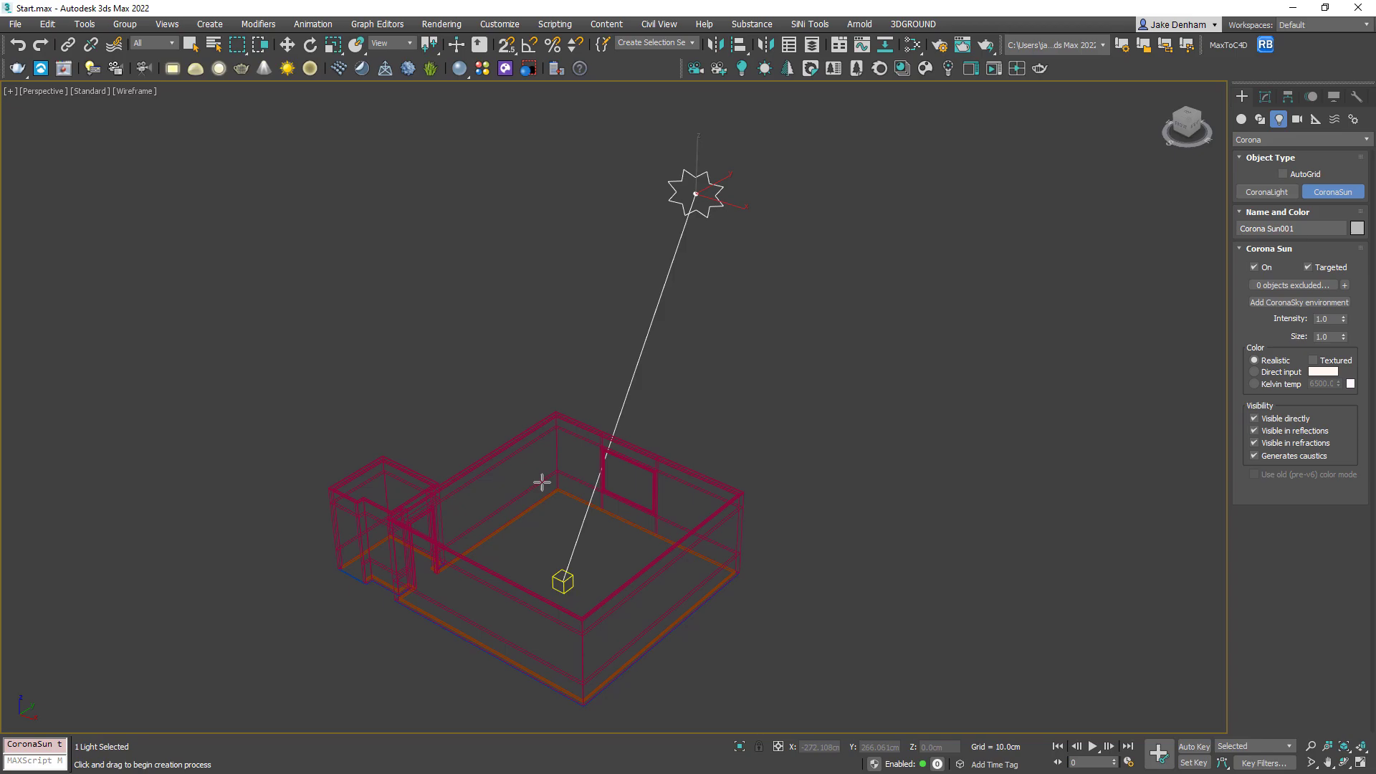
click(532, 442)
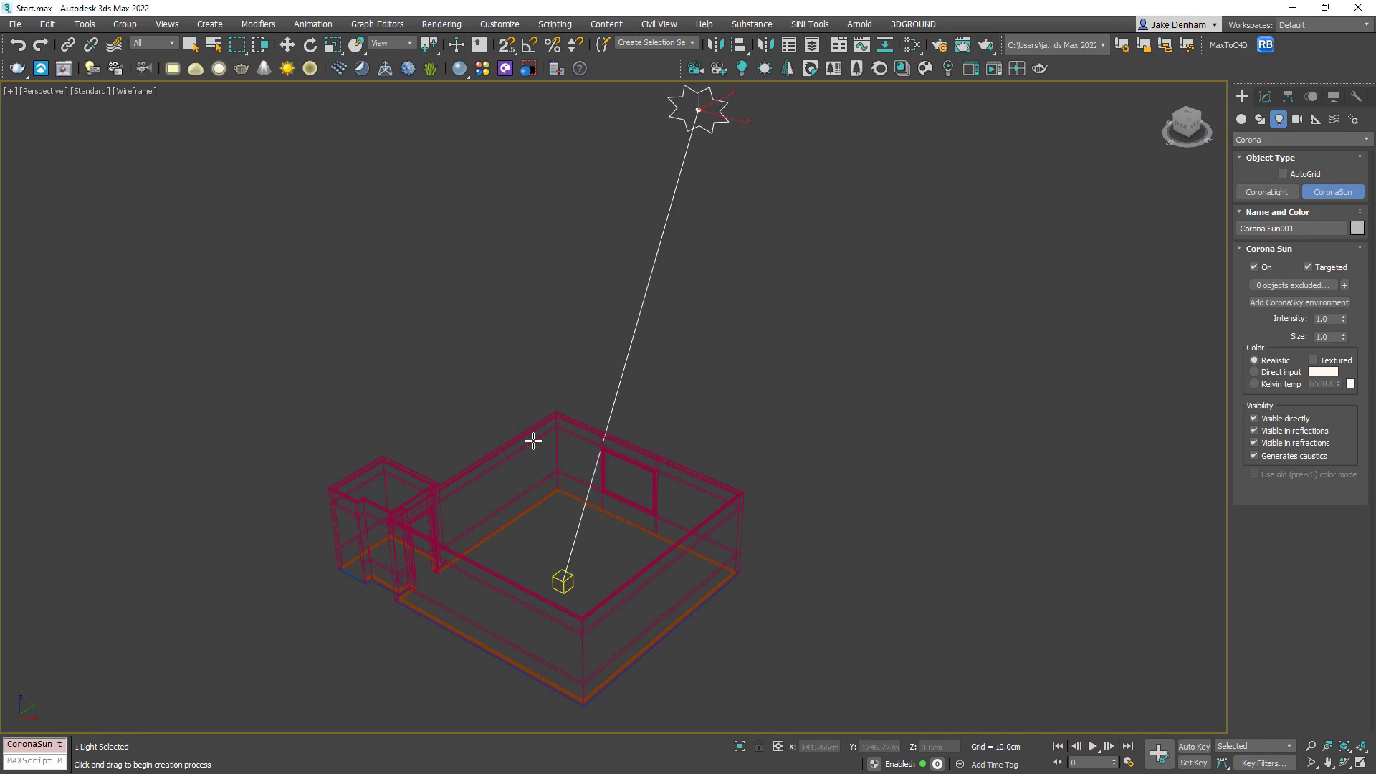
click(1272, 304)
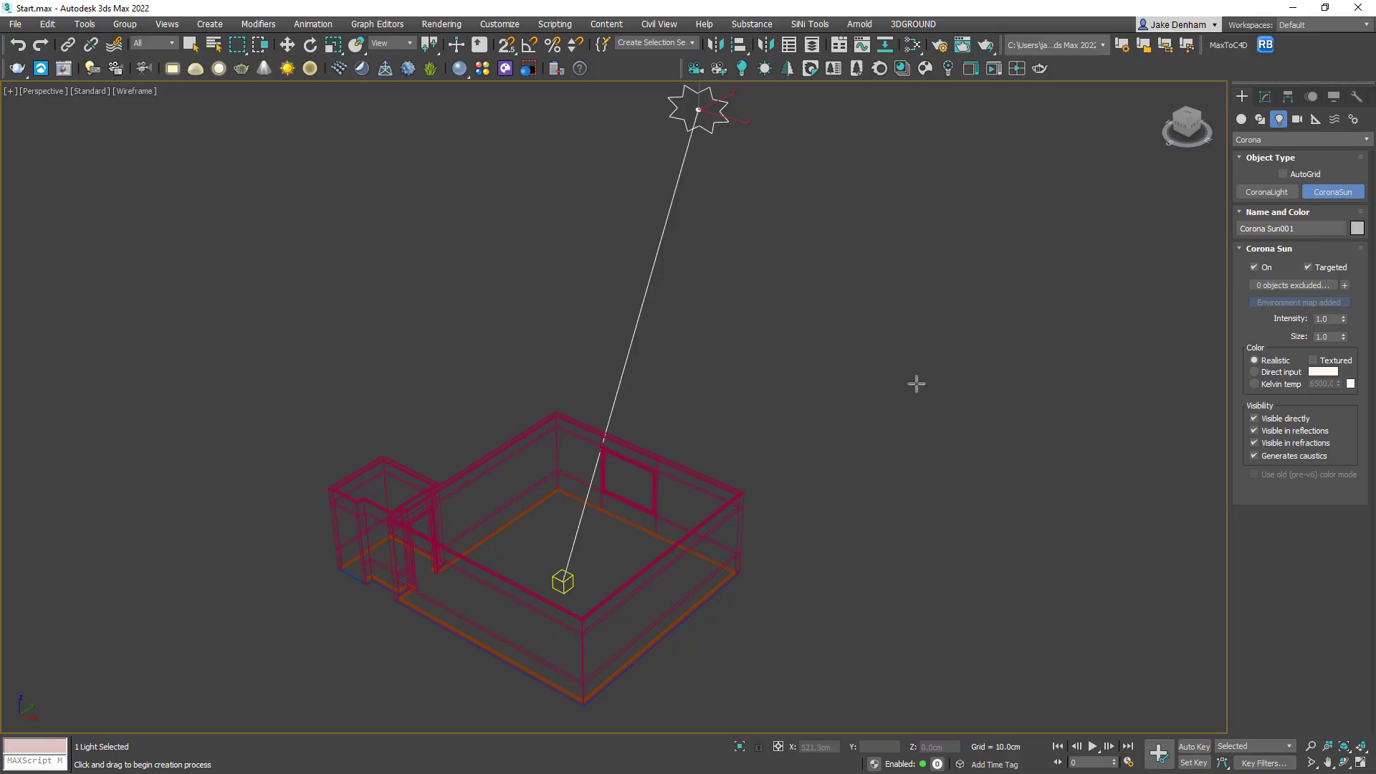
Step: Frame the window, orbit to the corner in Default Shading, and create a Corona camera
right_click(759, 421)
click(643, 466)
key(z)
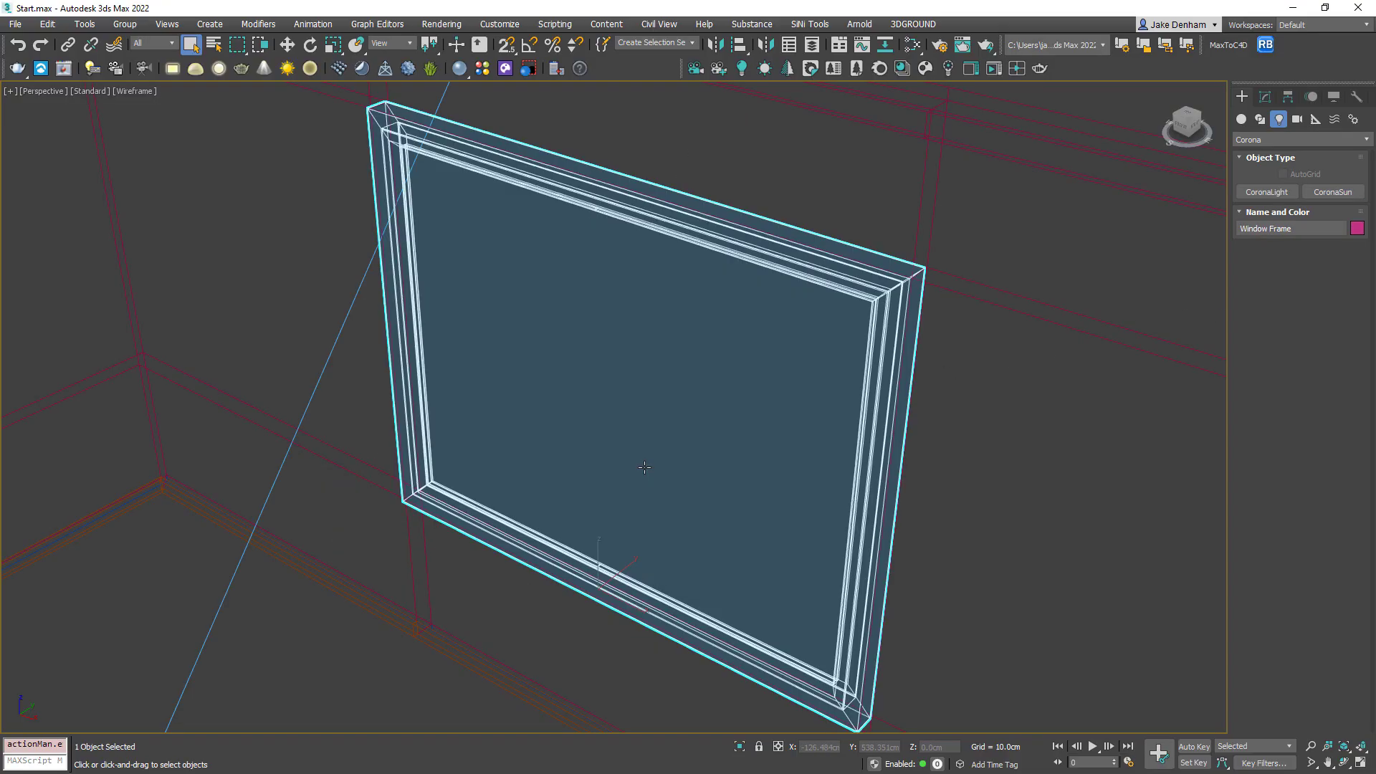
scroll(644, 468, up, 5)
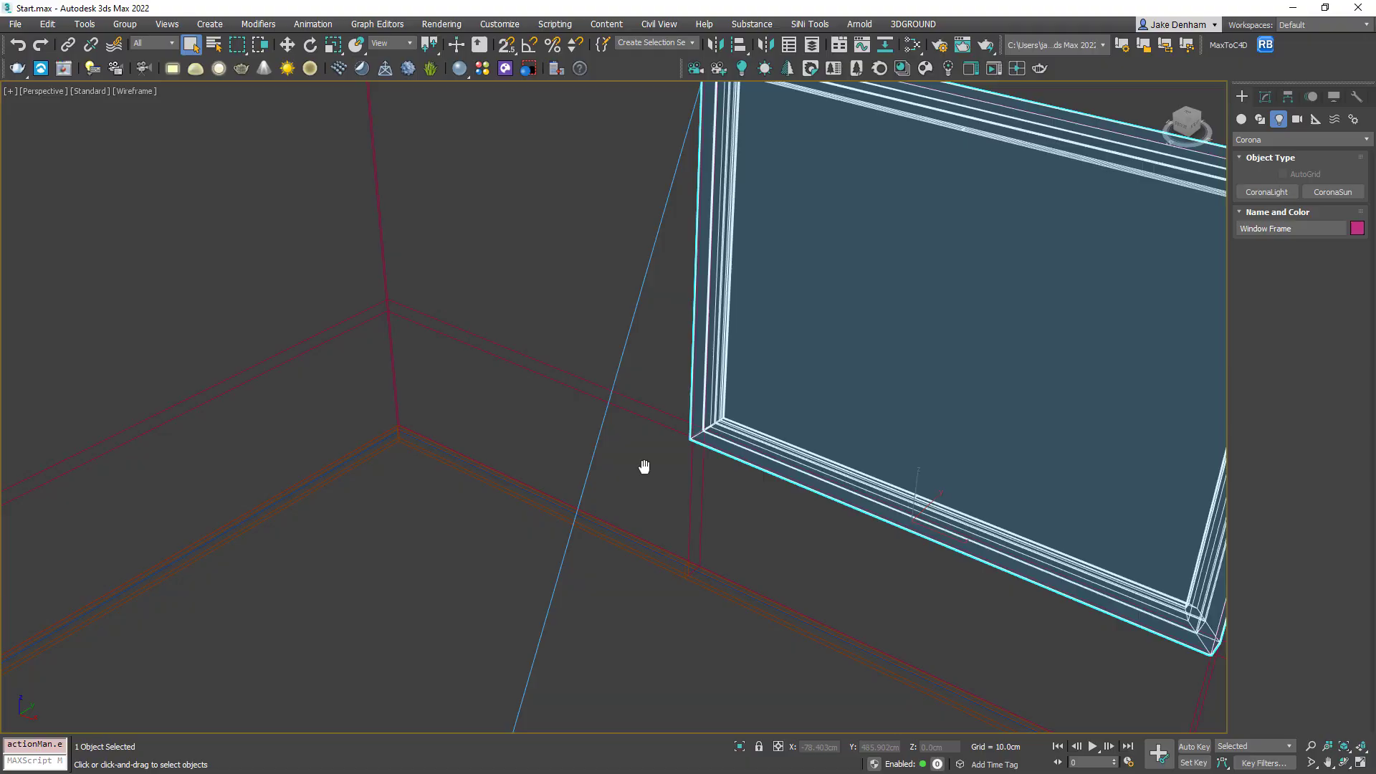
alt+middle_drag(536, 534, 737, 507)
key(F3)
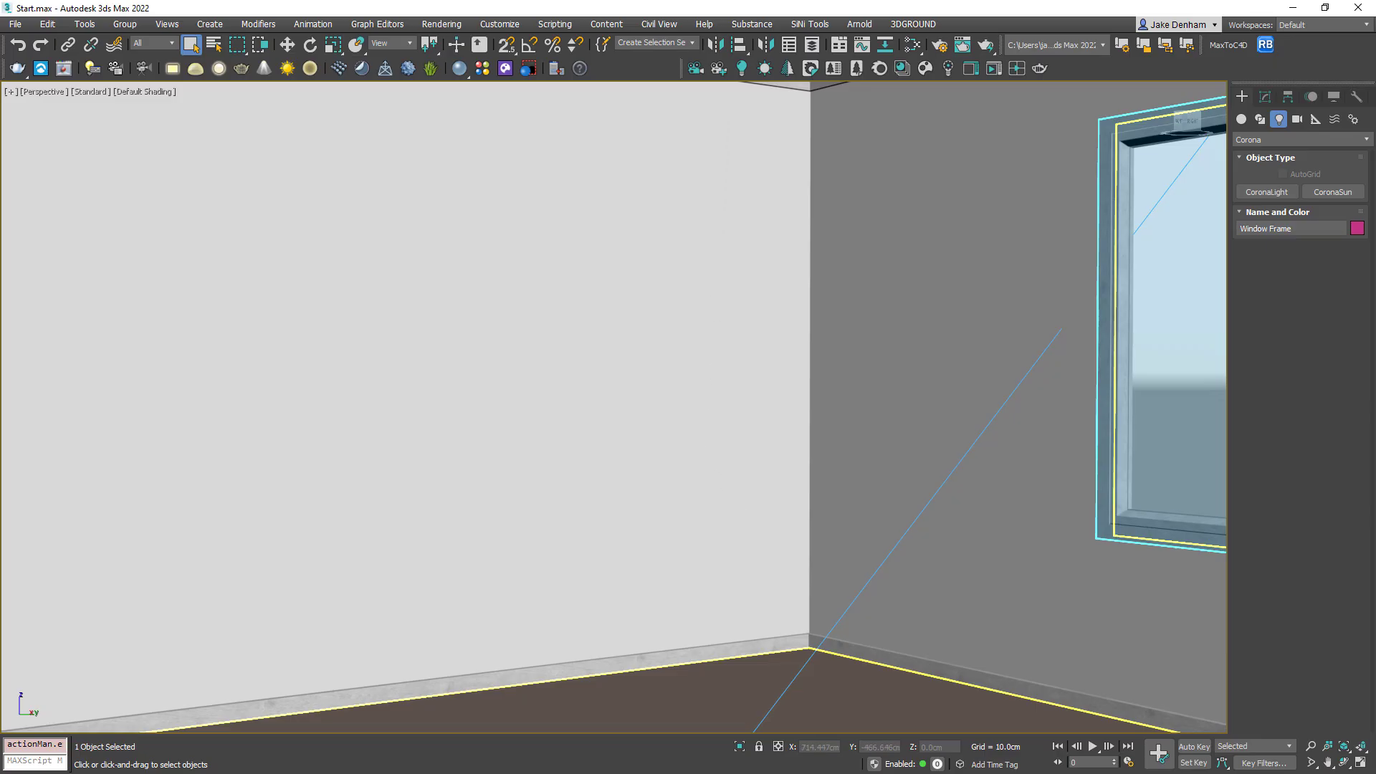
click(718, 68)
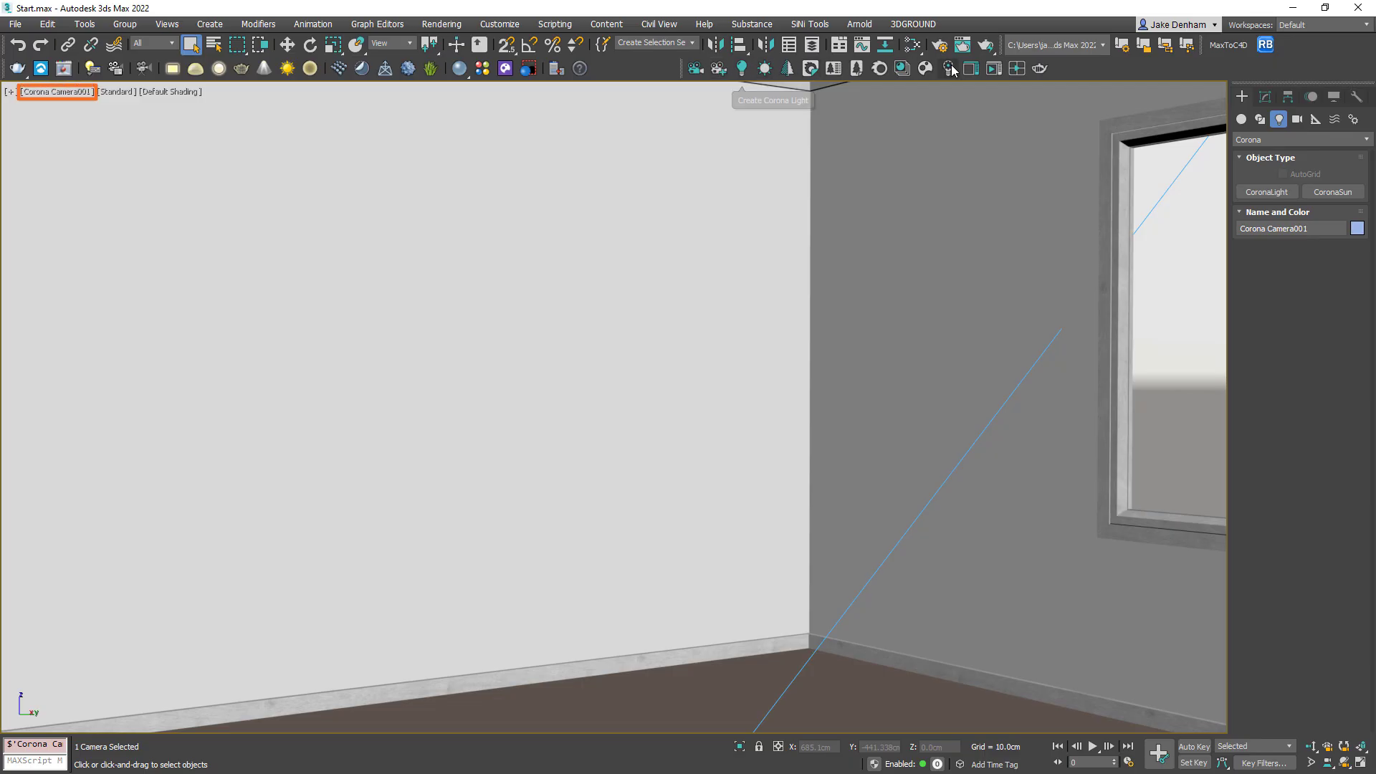
Step: Start interactive rendering, then place and delete a test Corona sphere light in the corner
click(996, 69)
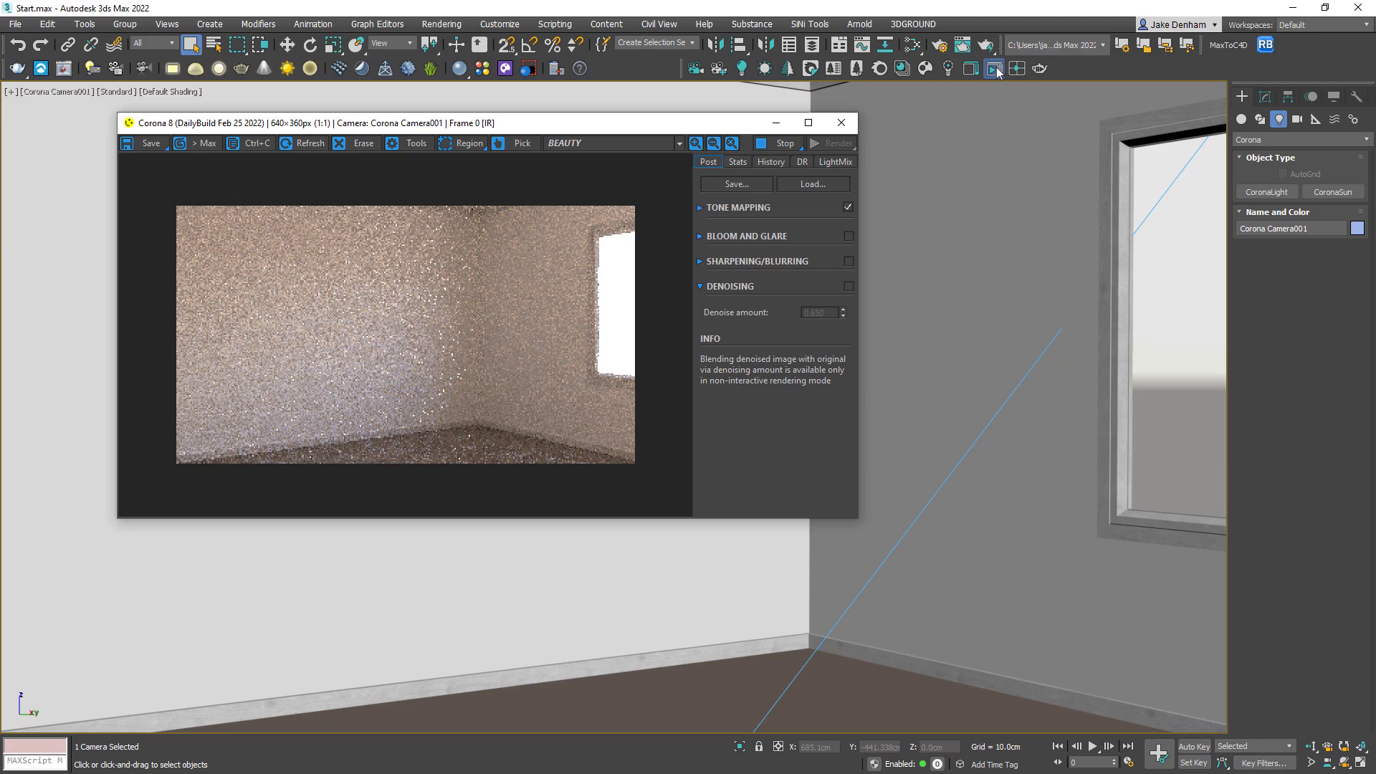
click(742, 69)
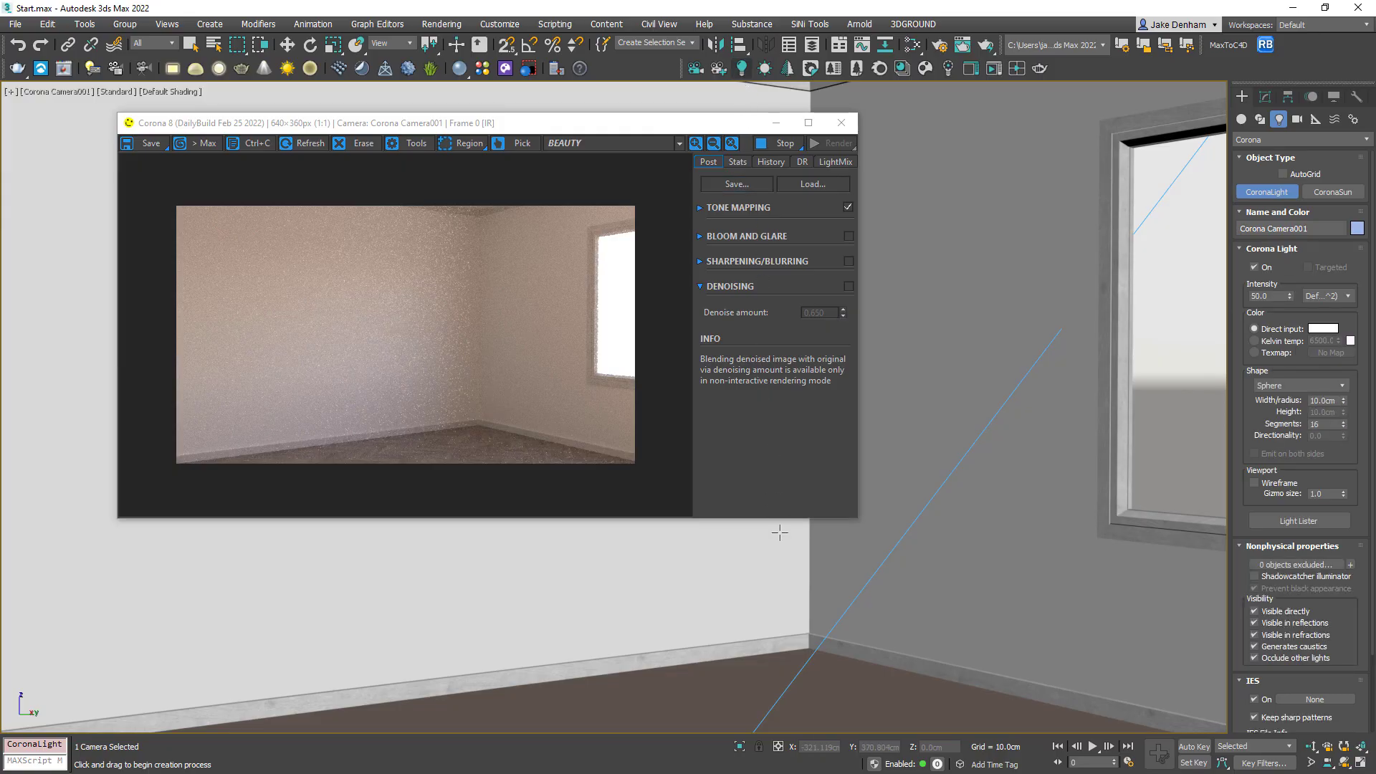
click(795, 669)
drag(795, 669, 796, 669)
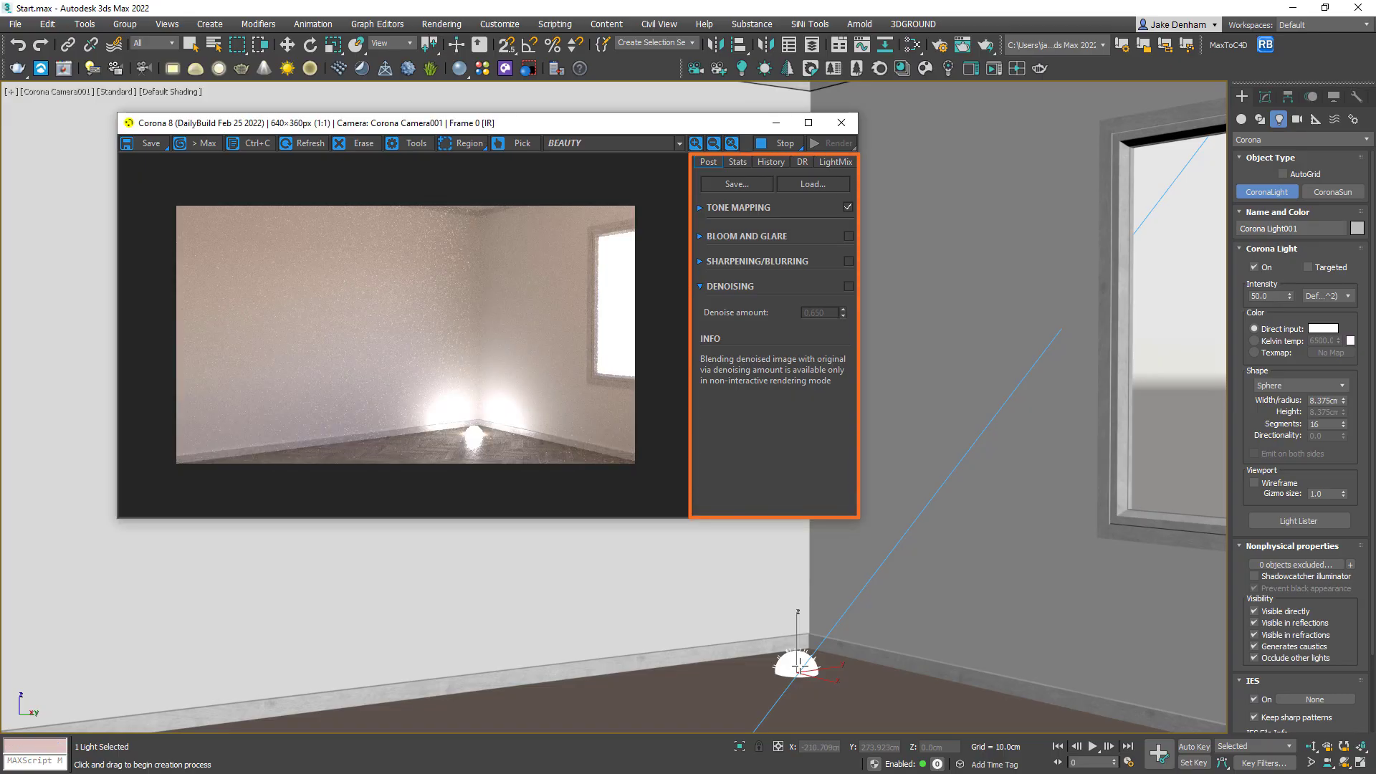
key(Delete)
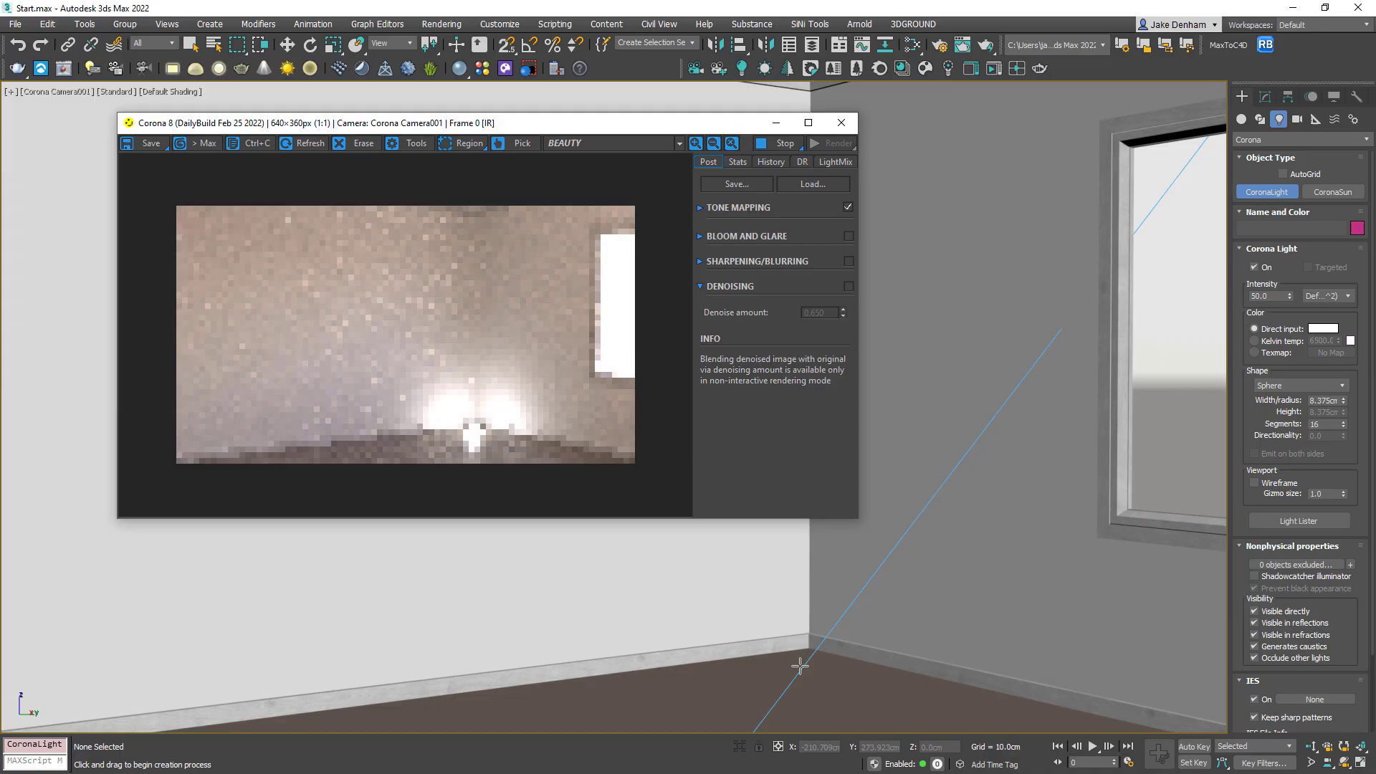
Step: Set exposure 1.314, white balance 6396.357 and highlight compression 1.241, then stop rendering
click(701, 208)
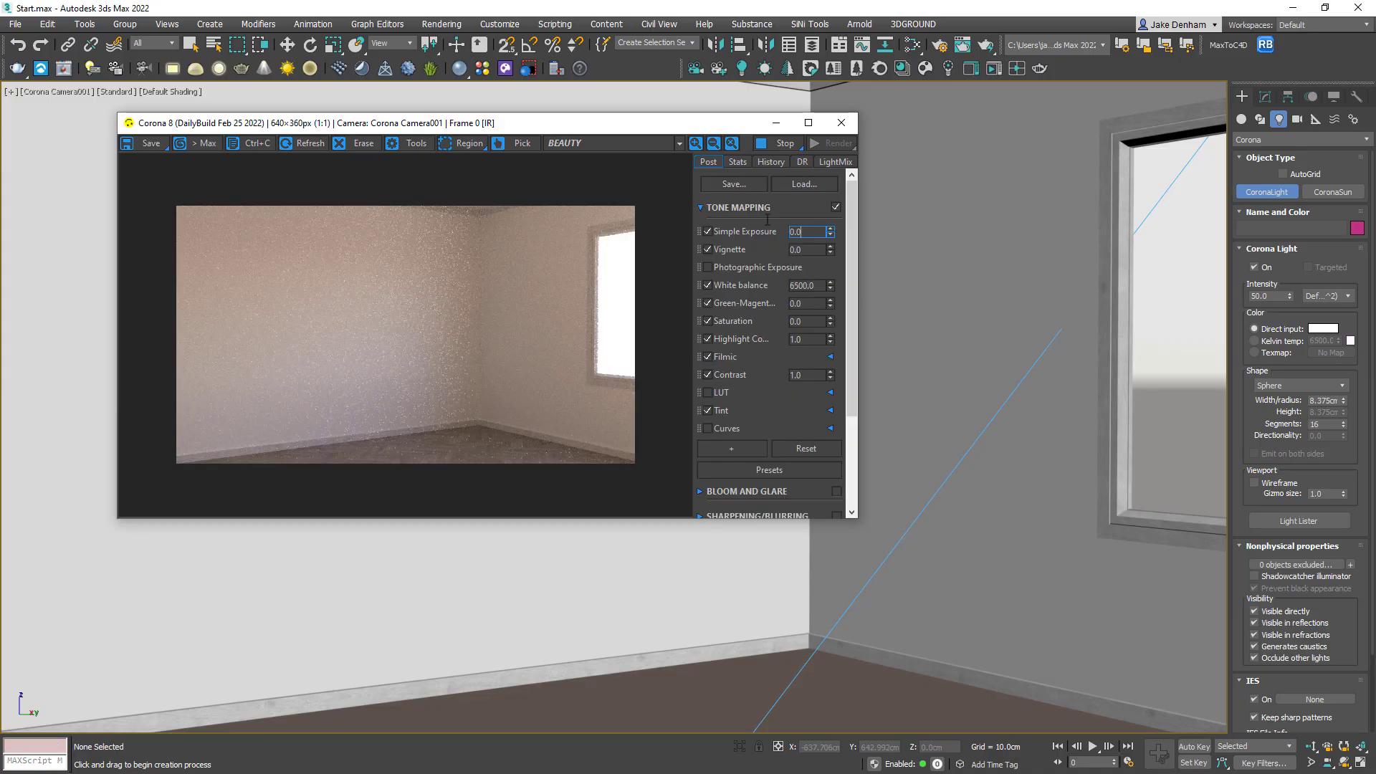
drag(830, 231, 829, 86)
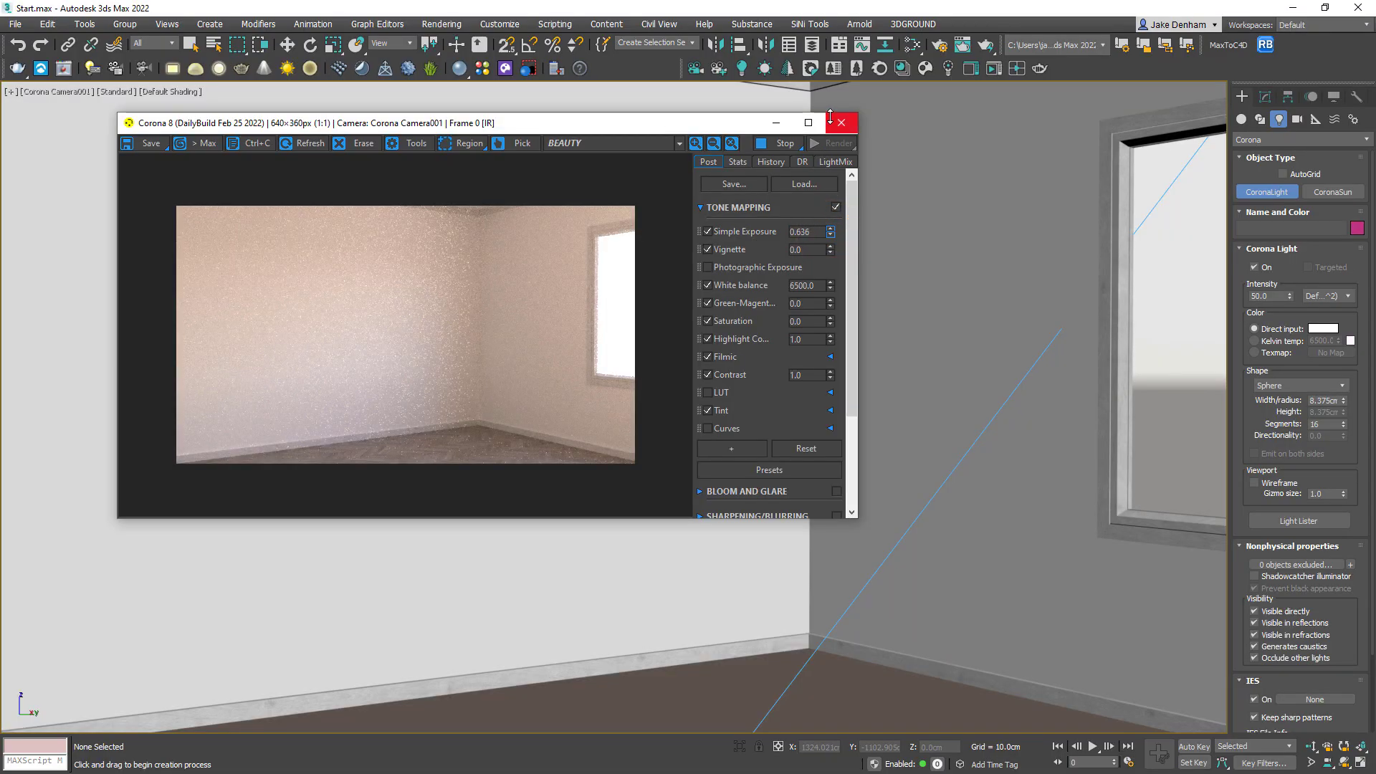
drag(828, 24, 827, 11)
mouse_move(830, 285)
mouse_down()
mouse_move(830, 312)
mouse_move(831, 281)
mouse_up()
drag(831, 339, 830, 299)
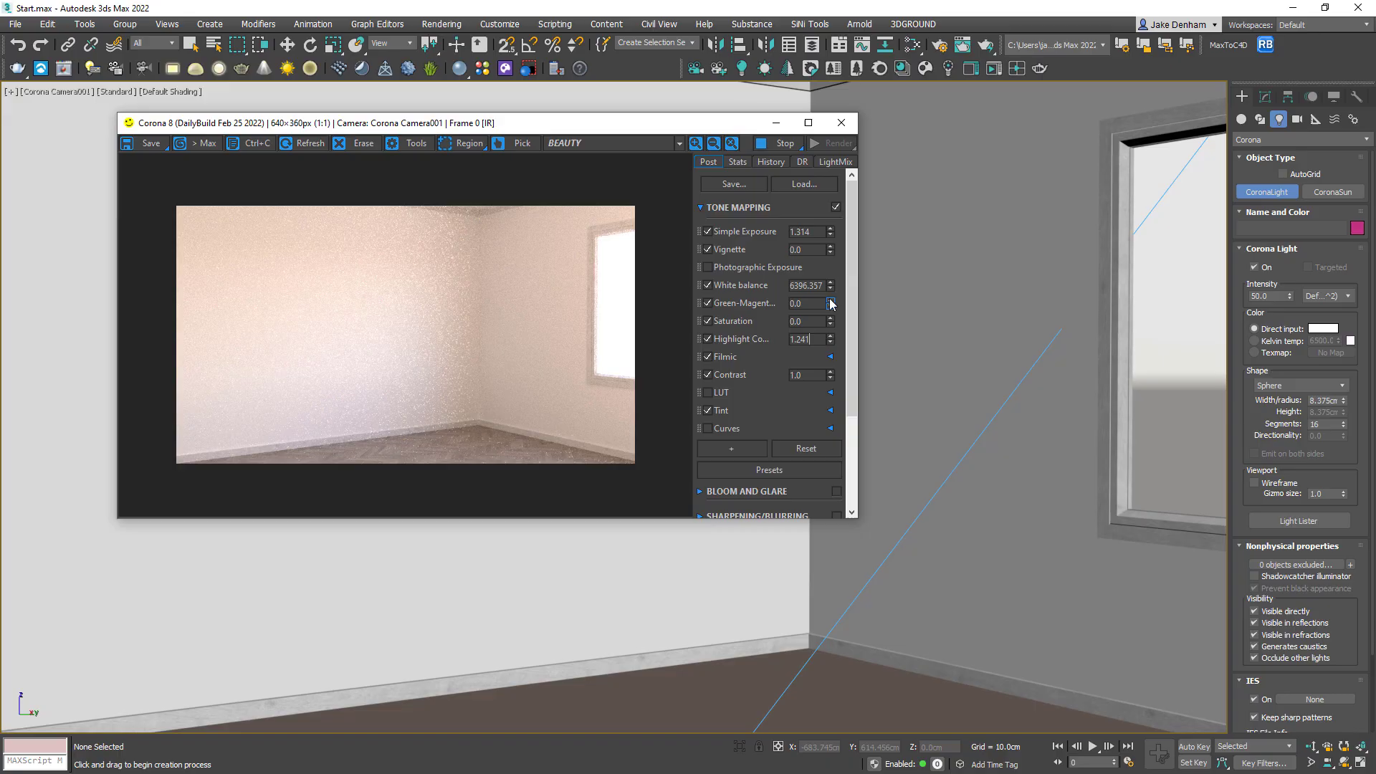
click(785, 146)
Step: Download Table Coffee 012 from Cosmos 3D Models > Furniture and drag it into the room
click(927, 70)
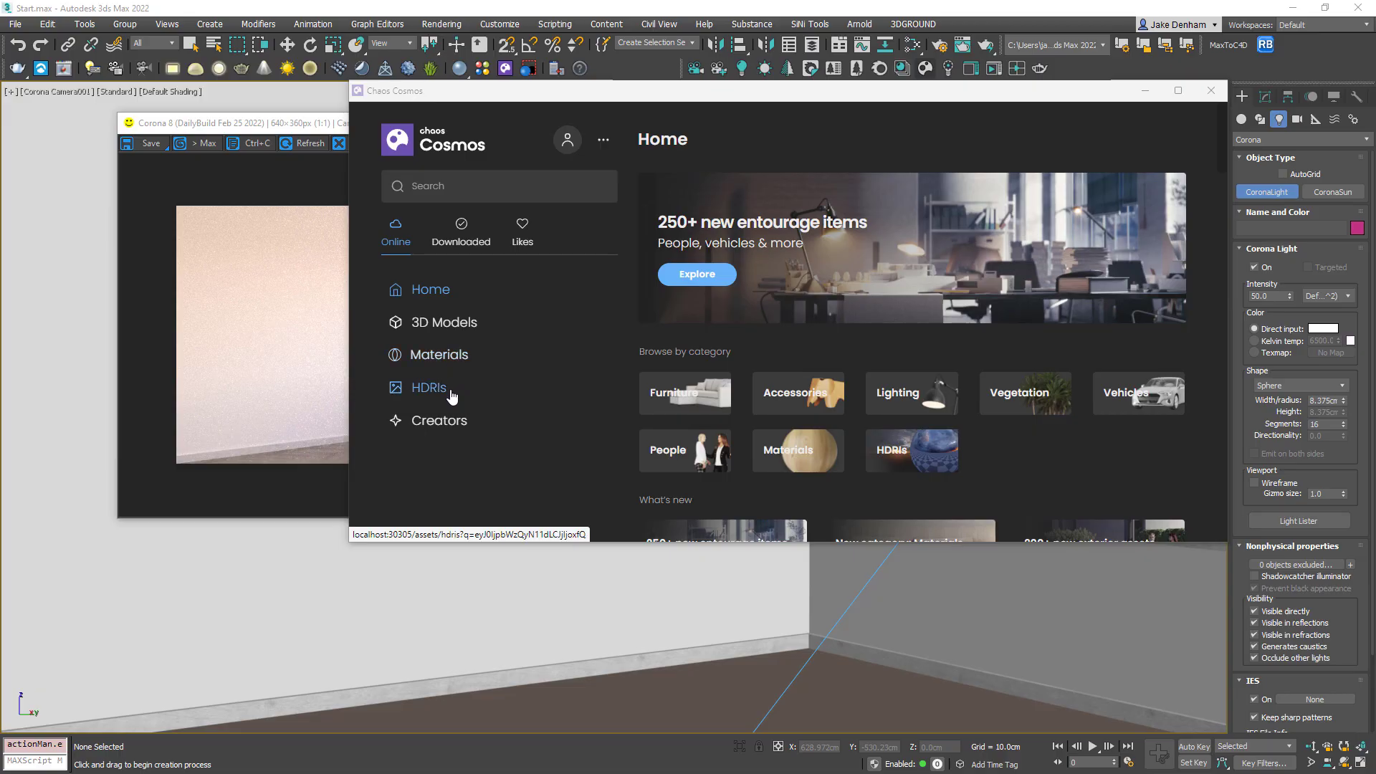
click(450, 329)
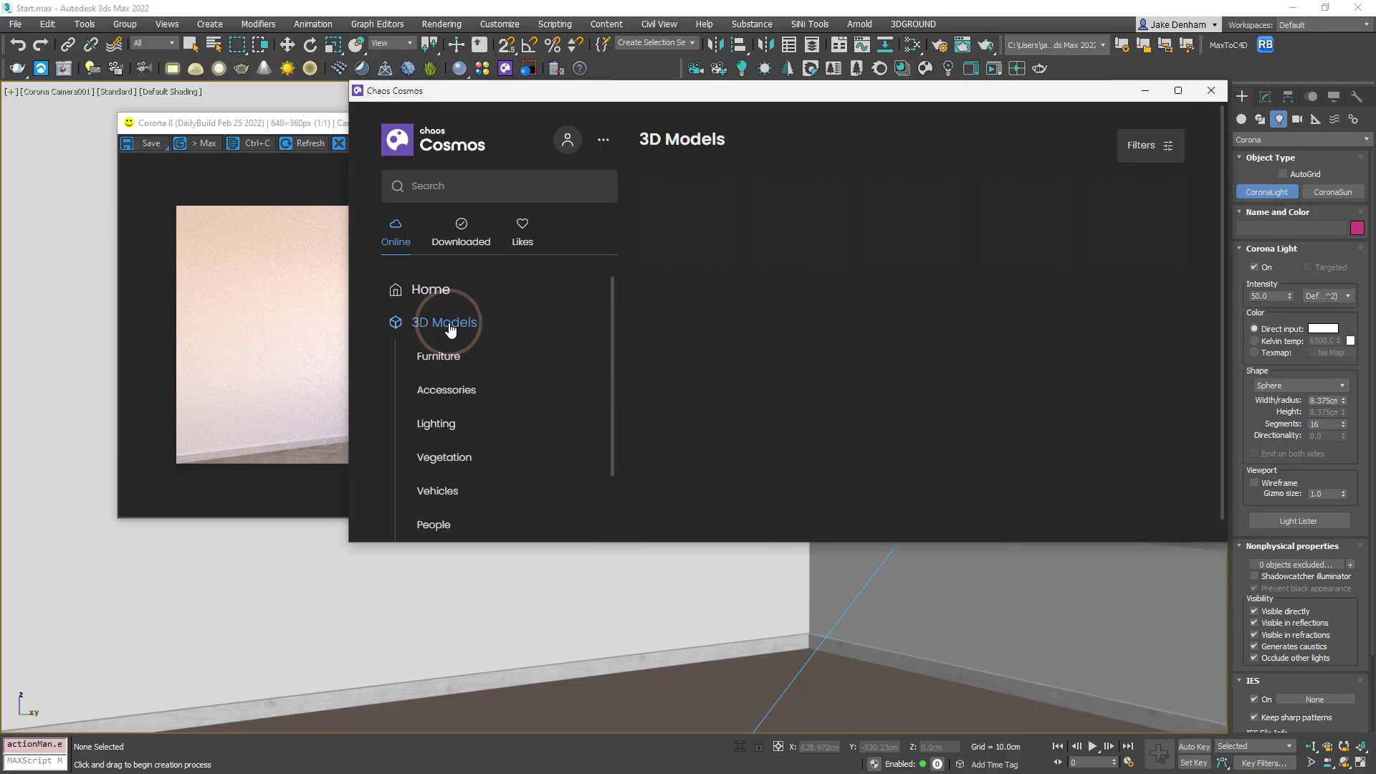
click(503, 192)
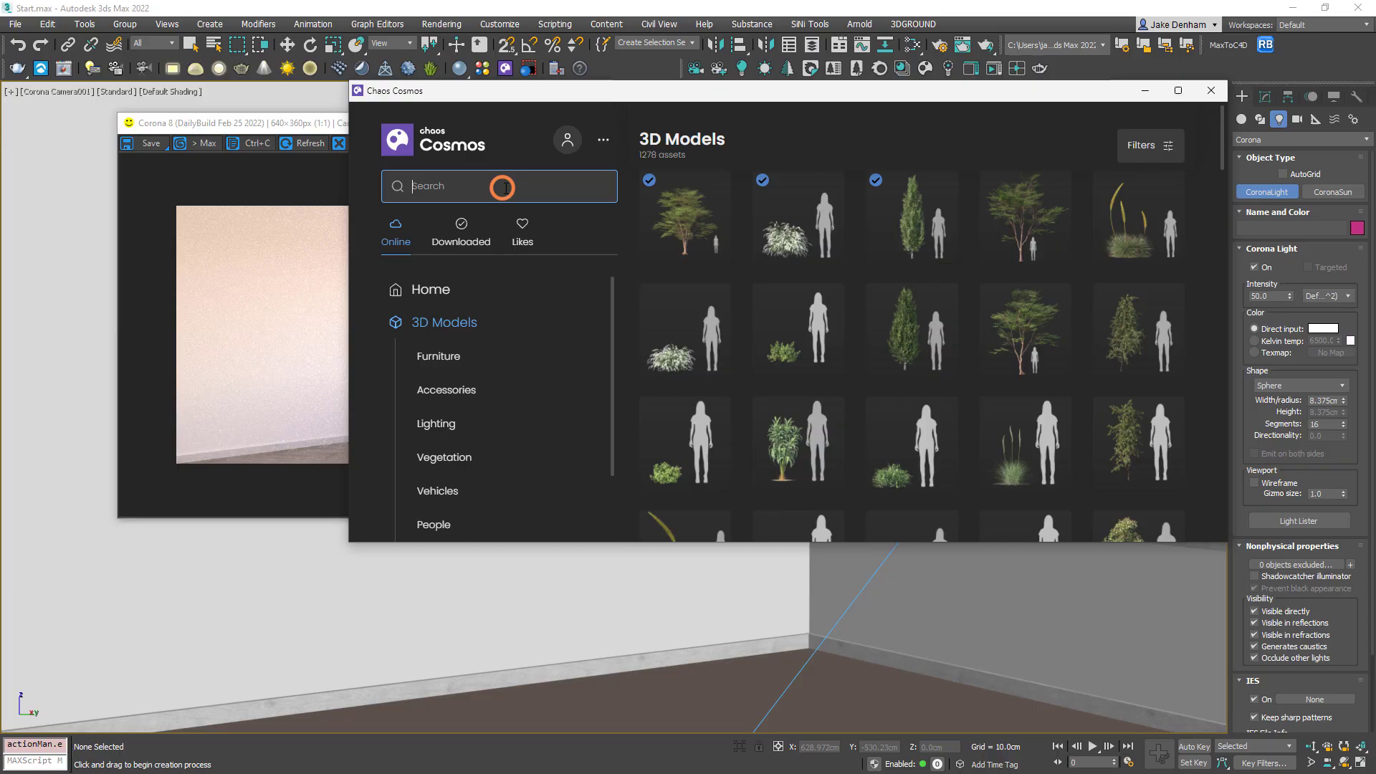
click(1135, 152)
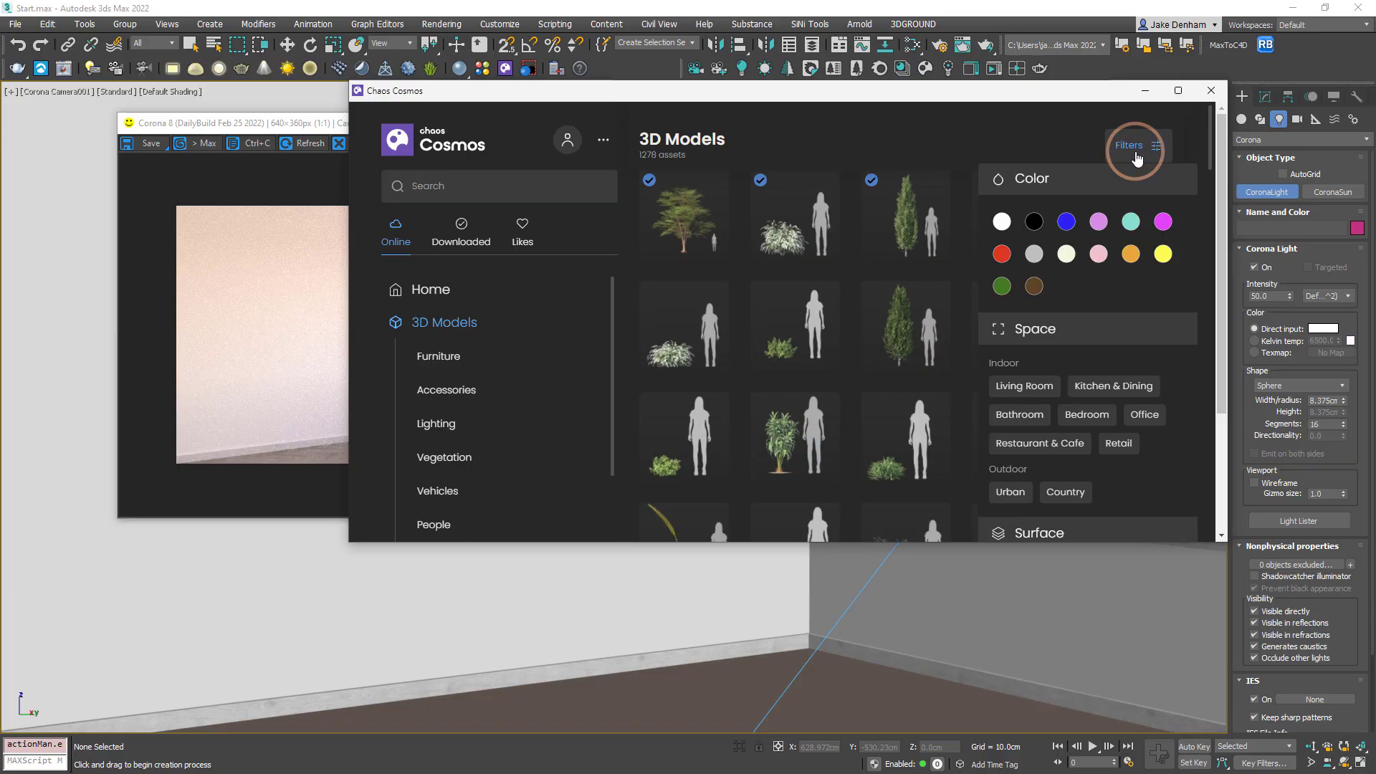
click(445, 355)
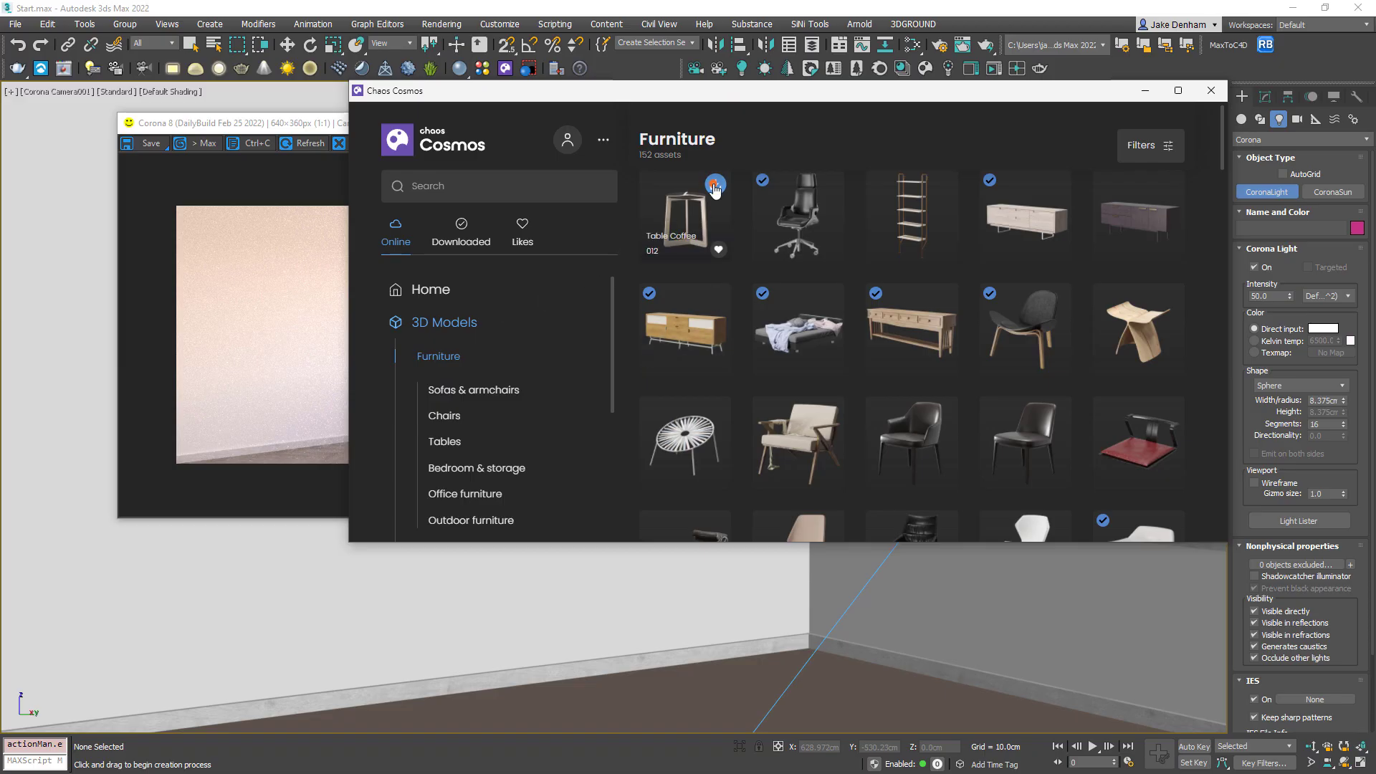
click(714, 188)
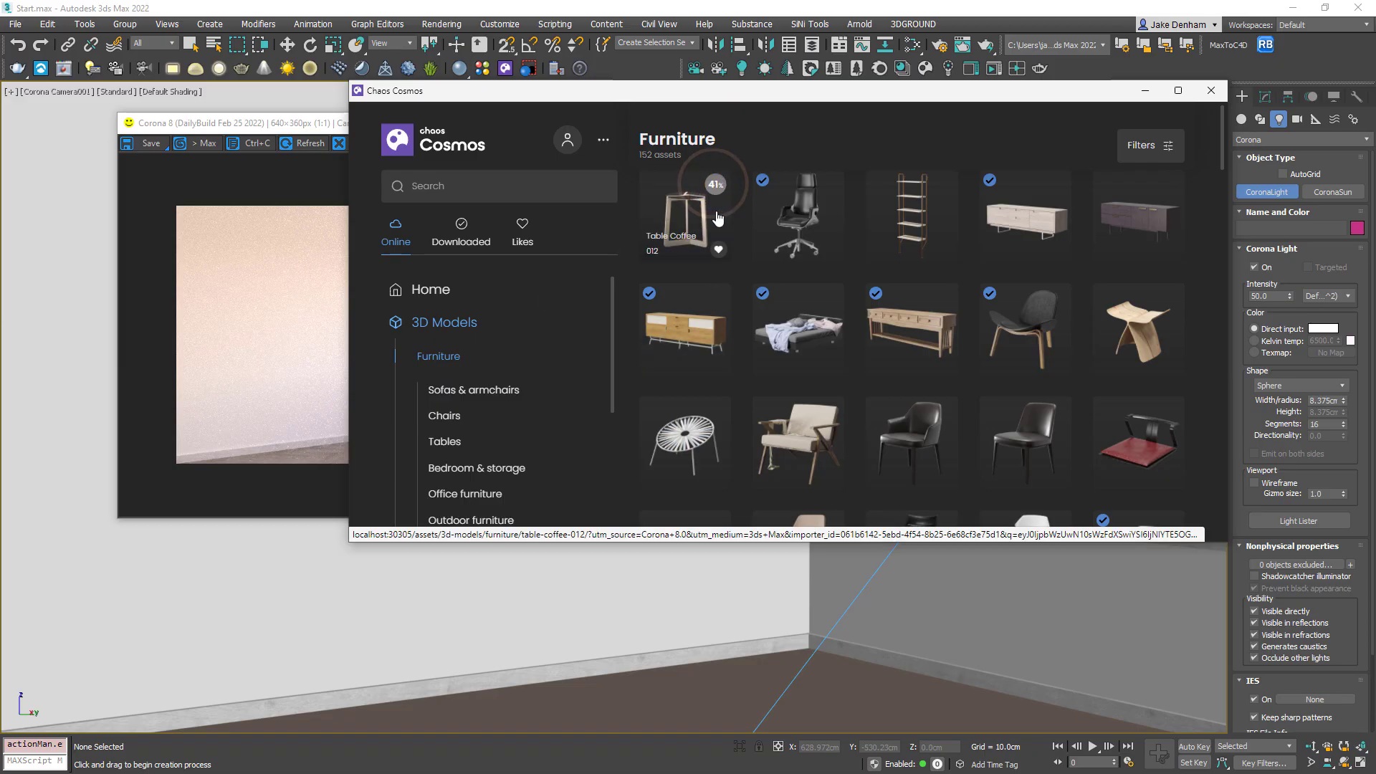
drag(716, 218, 796, 678)
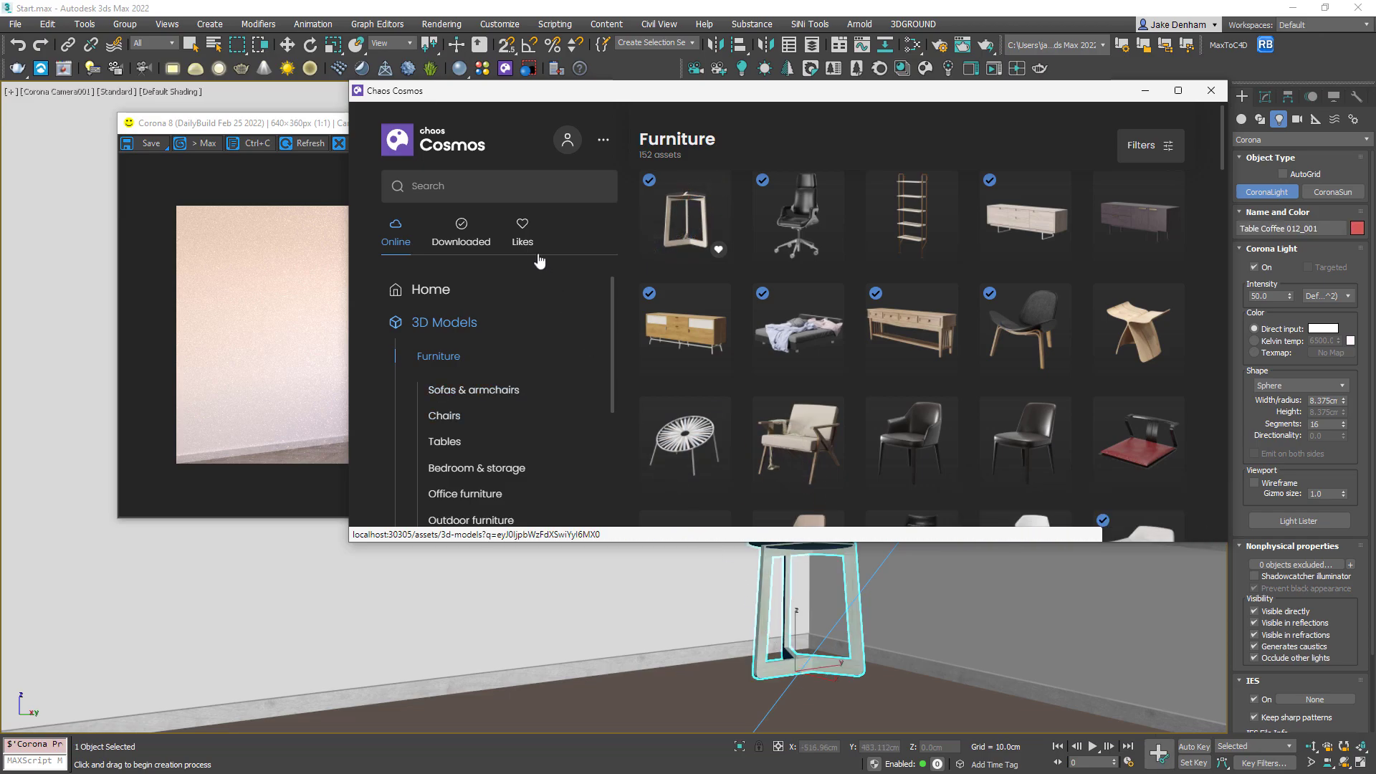
Step: Browse all liked 3D models under the Cosmos Likes tab
click(523, 234)
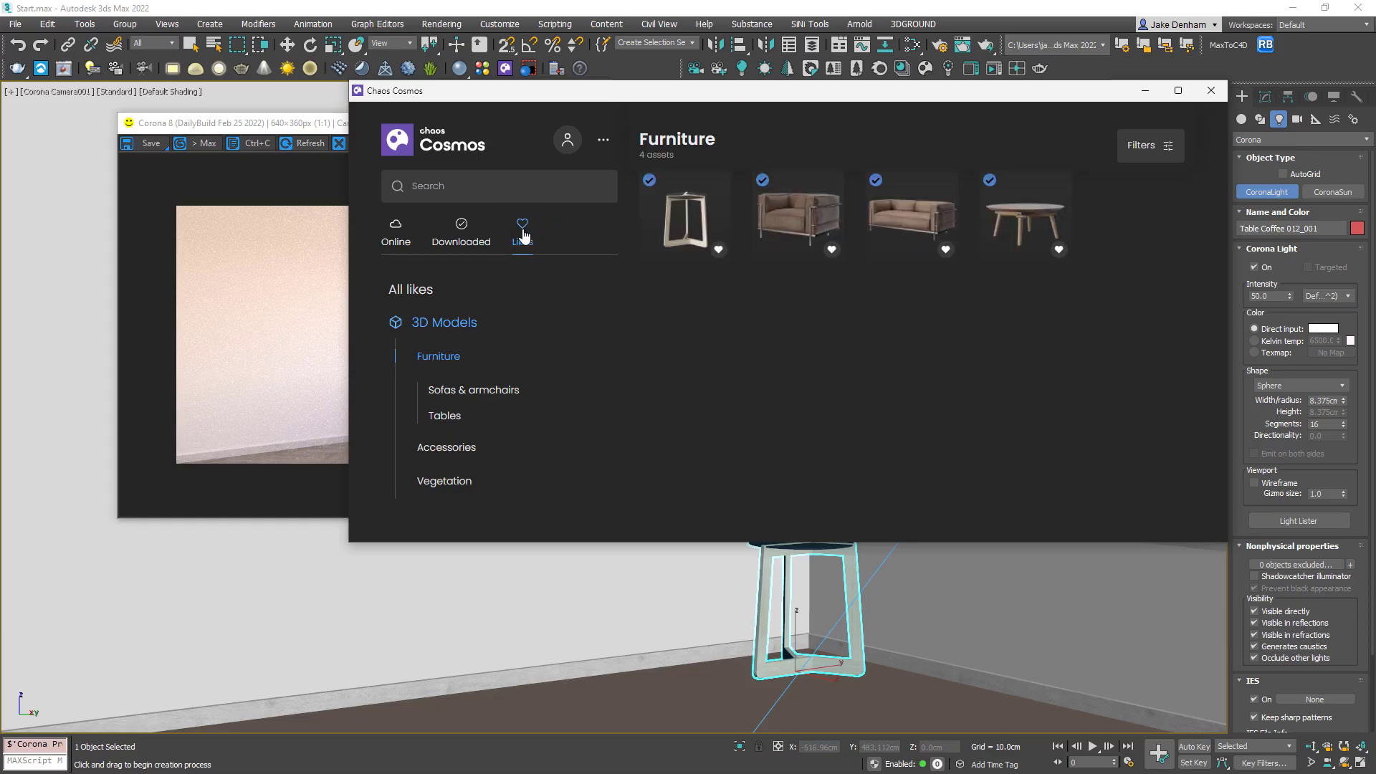
click(440, 328)
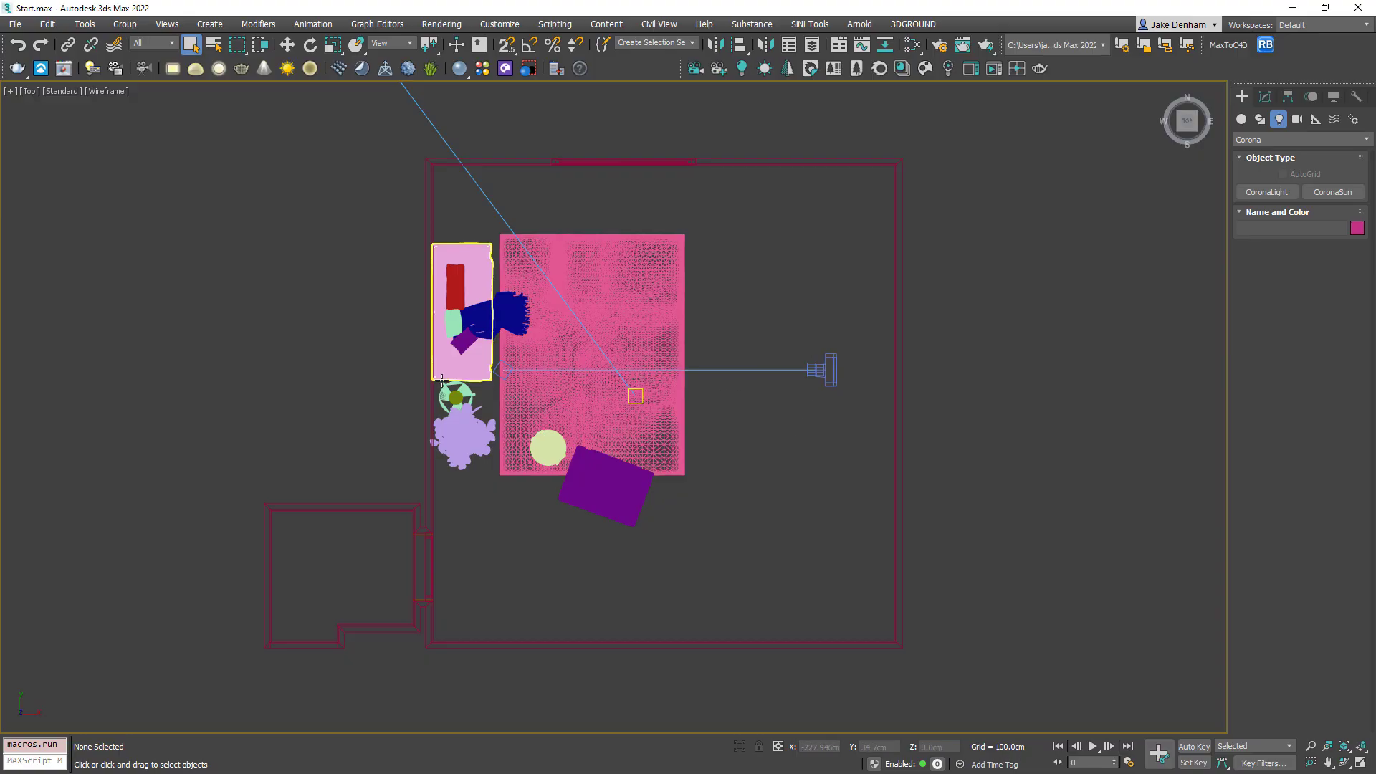
Step: Look through Corona Camera001 with Default Shading on
key(c)
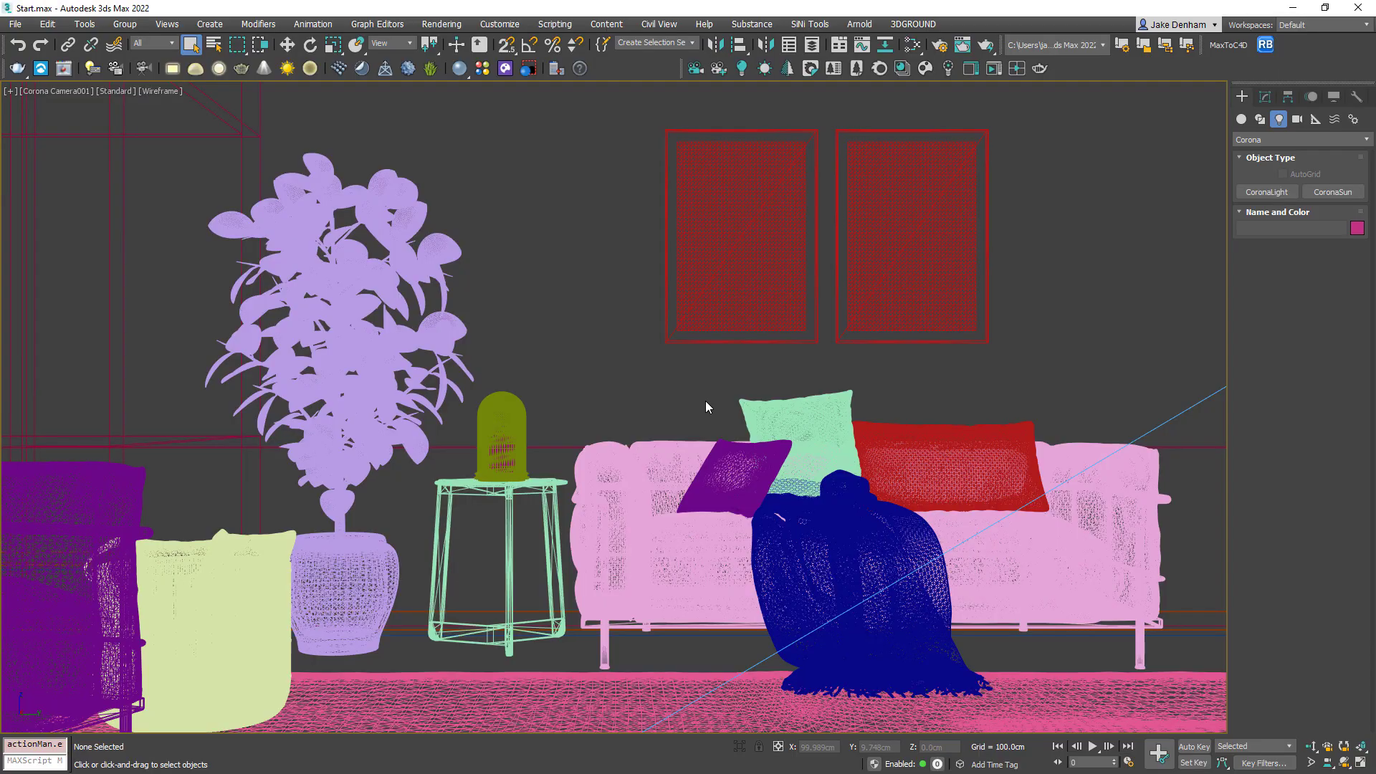
key(F3)
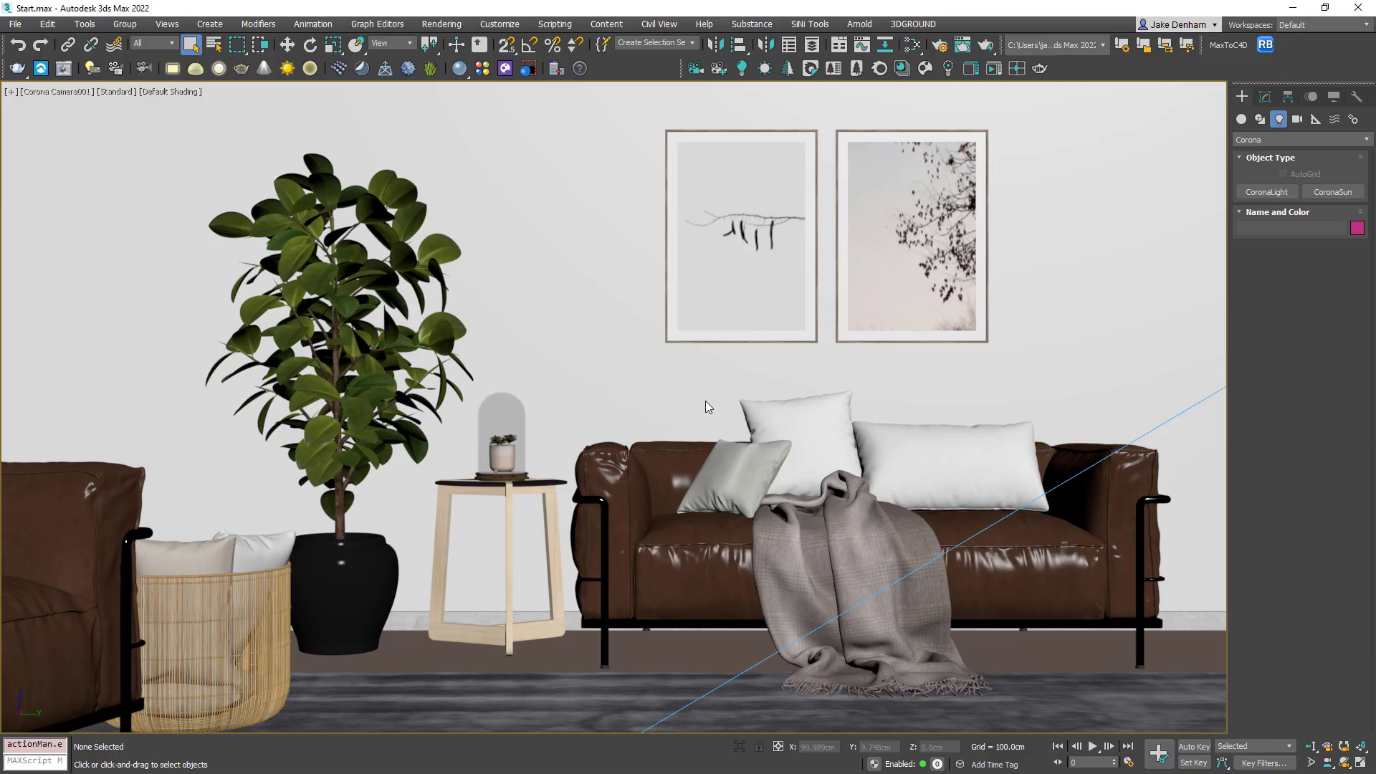
Step: Start an interactive render of the furnished camera view and open the Corona Material Library
click(994, 72)
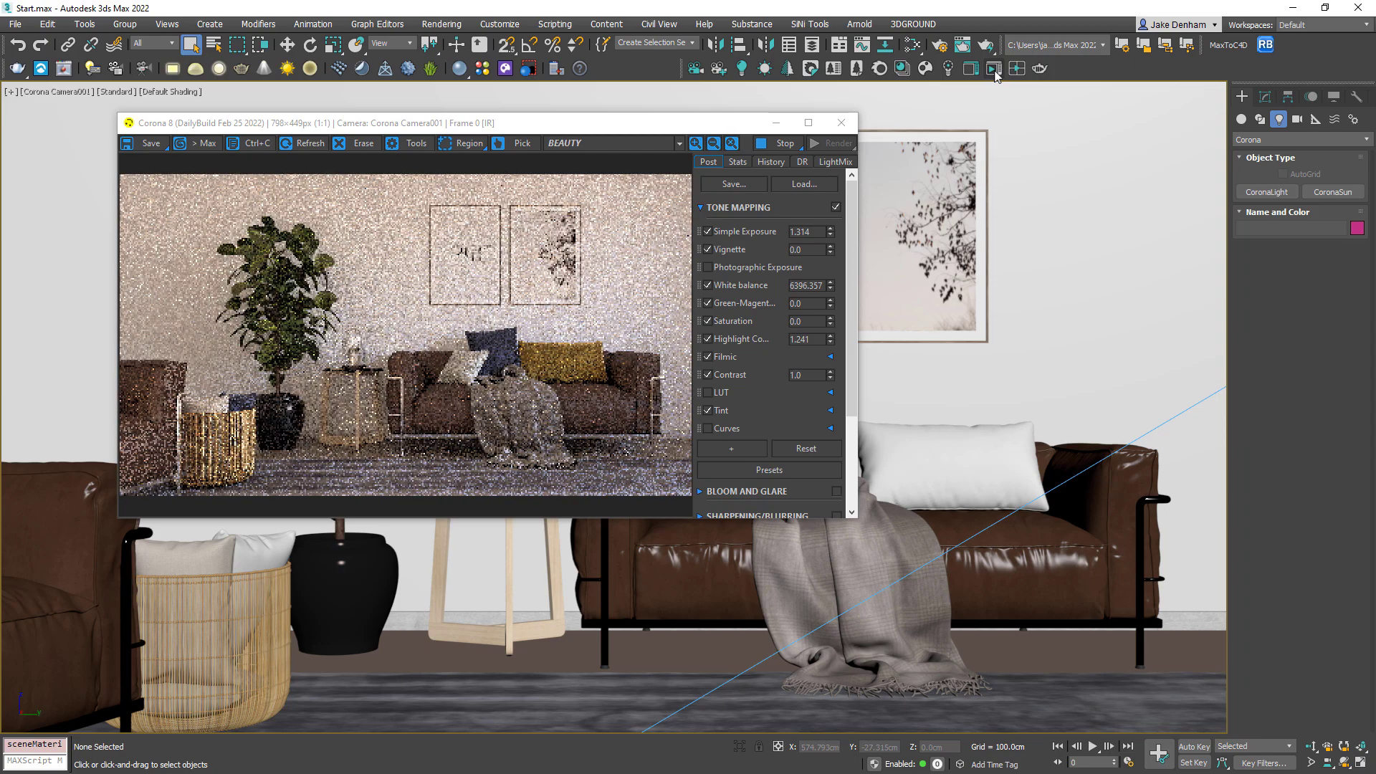
click(903, 71)
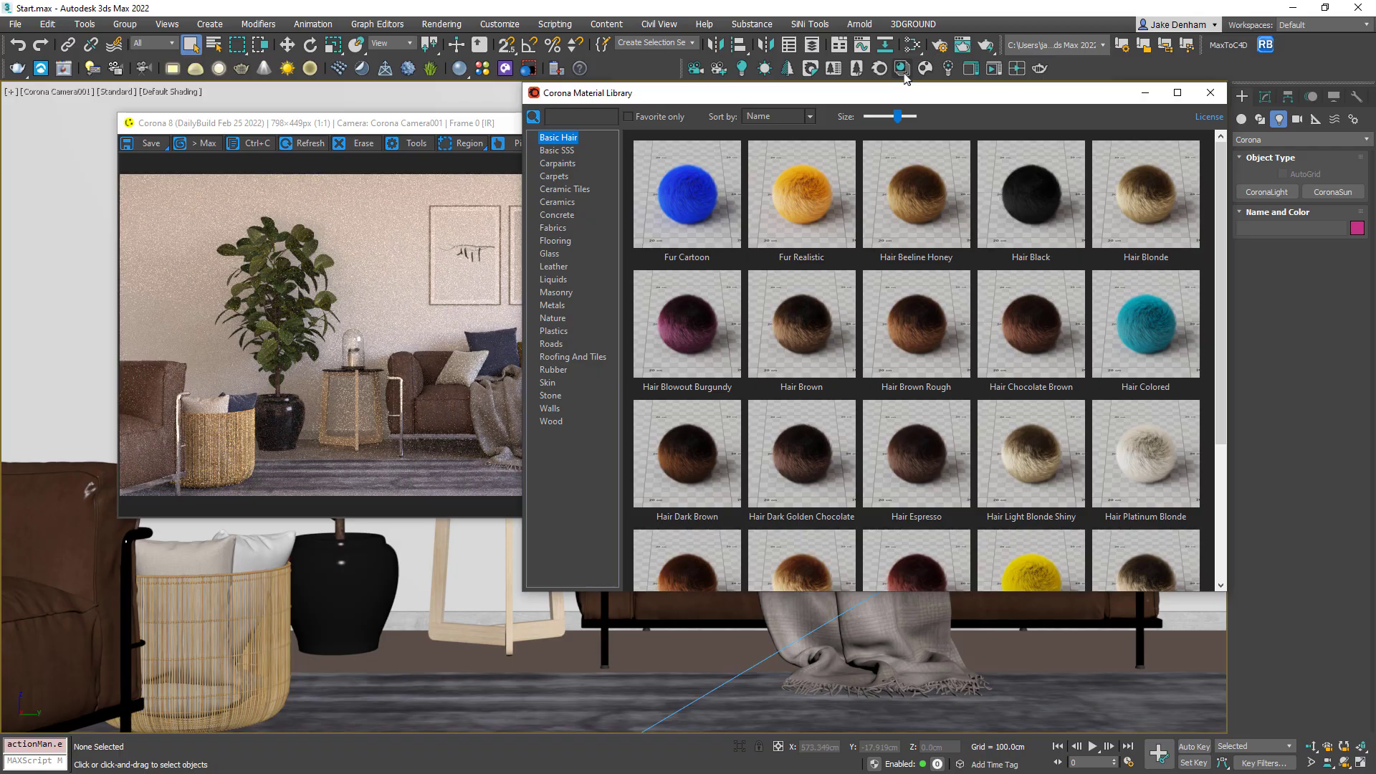
Step: List Flooring materials, select the Floor, and view its UVW Map modifier
click(559, 240)
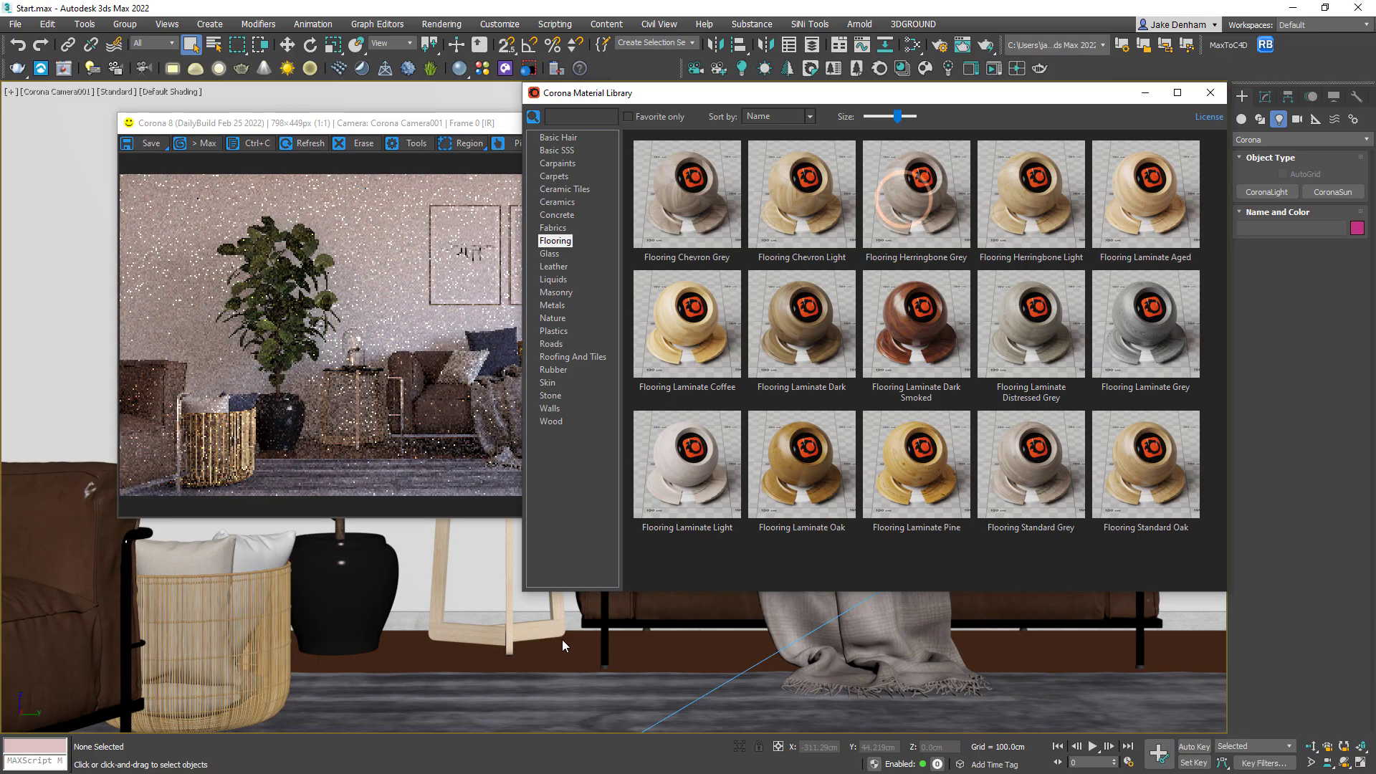
click(543, 661)
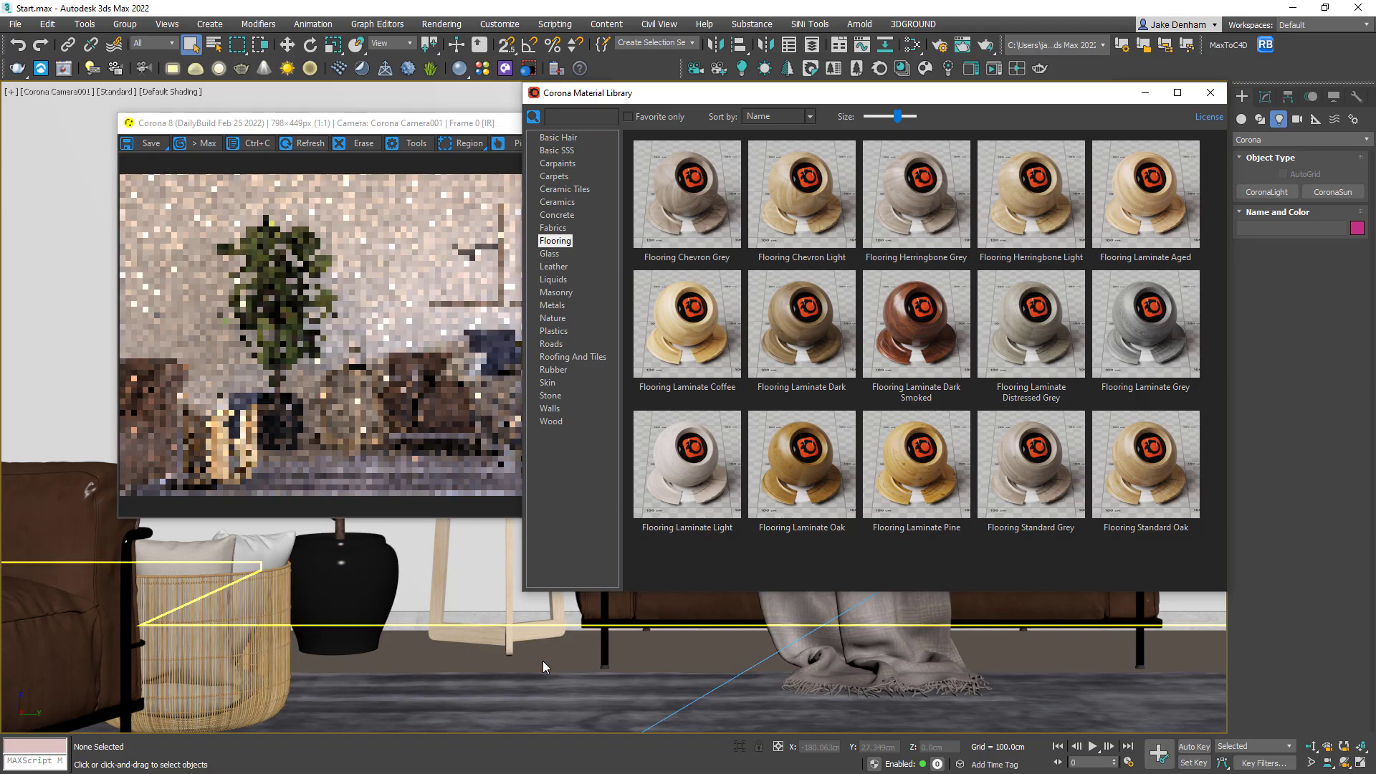
click(543, 661)
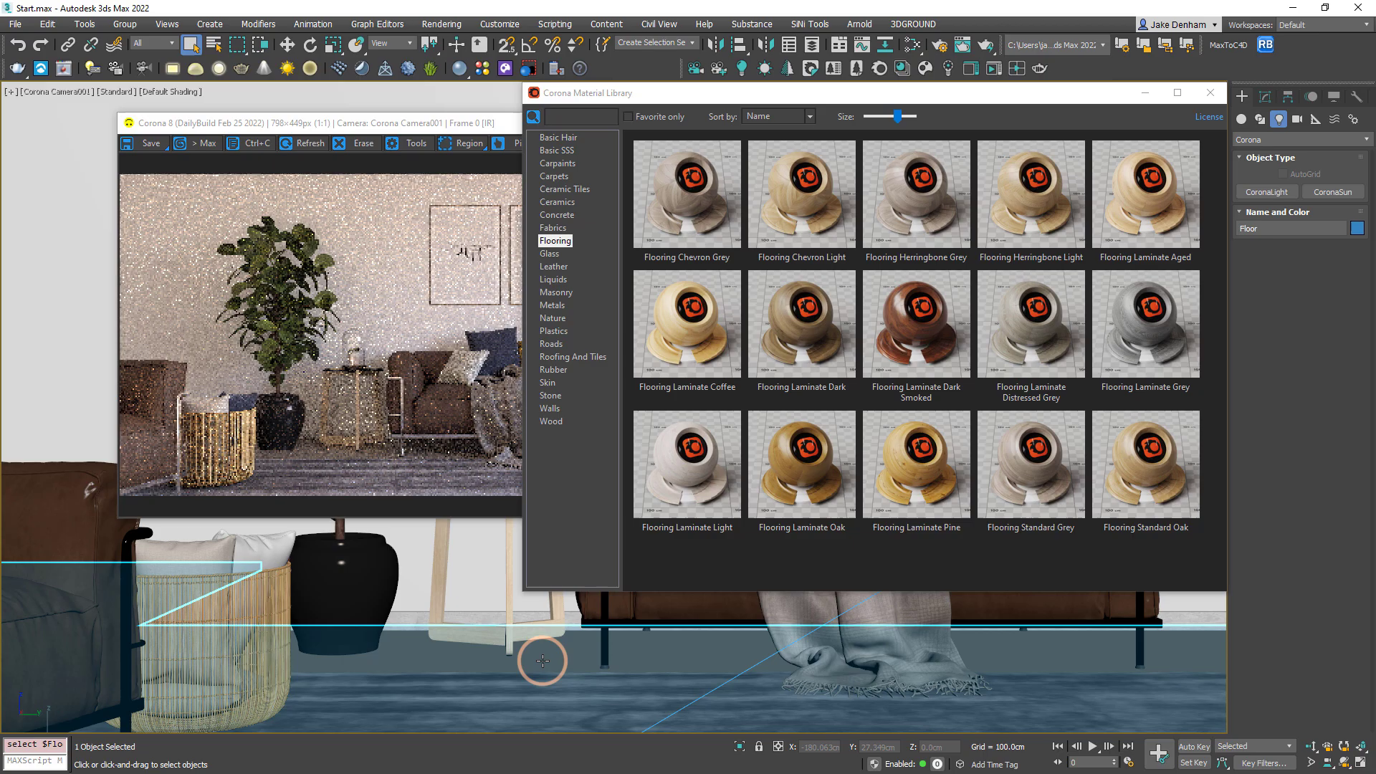
click(1265, 96)
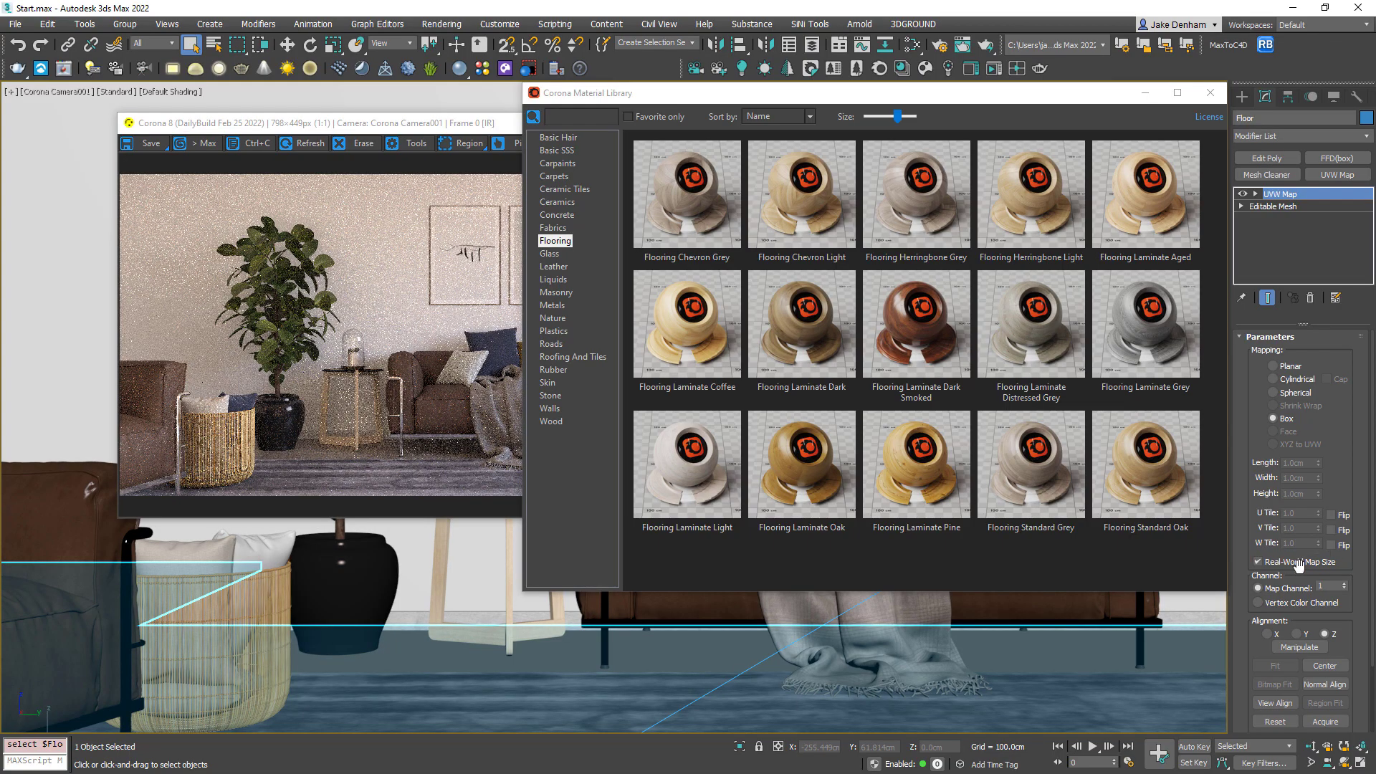
Step: Select the Walls, try Autumn Maple Matte, then assign Wall Paint Black Matte
click(460, 516)
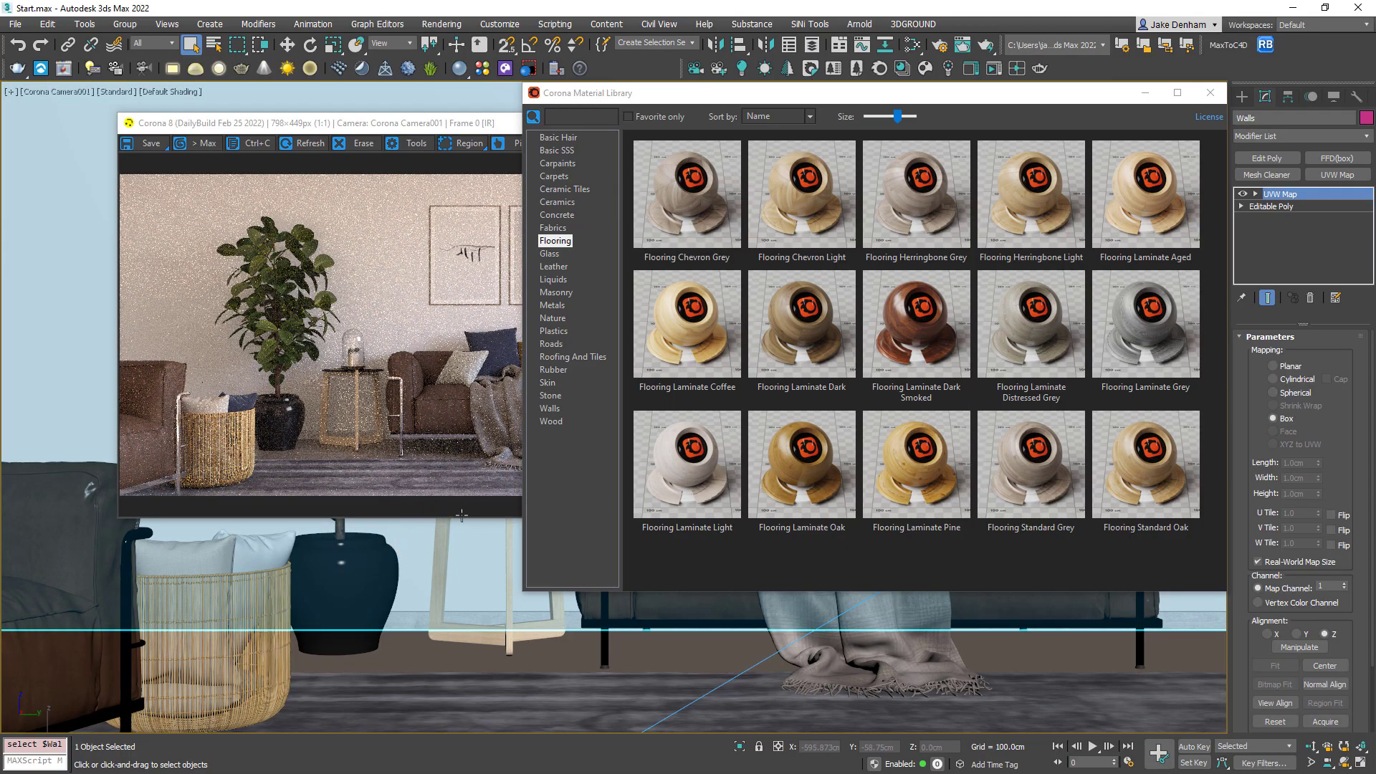
click(550, 408)
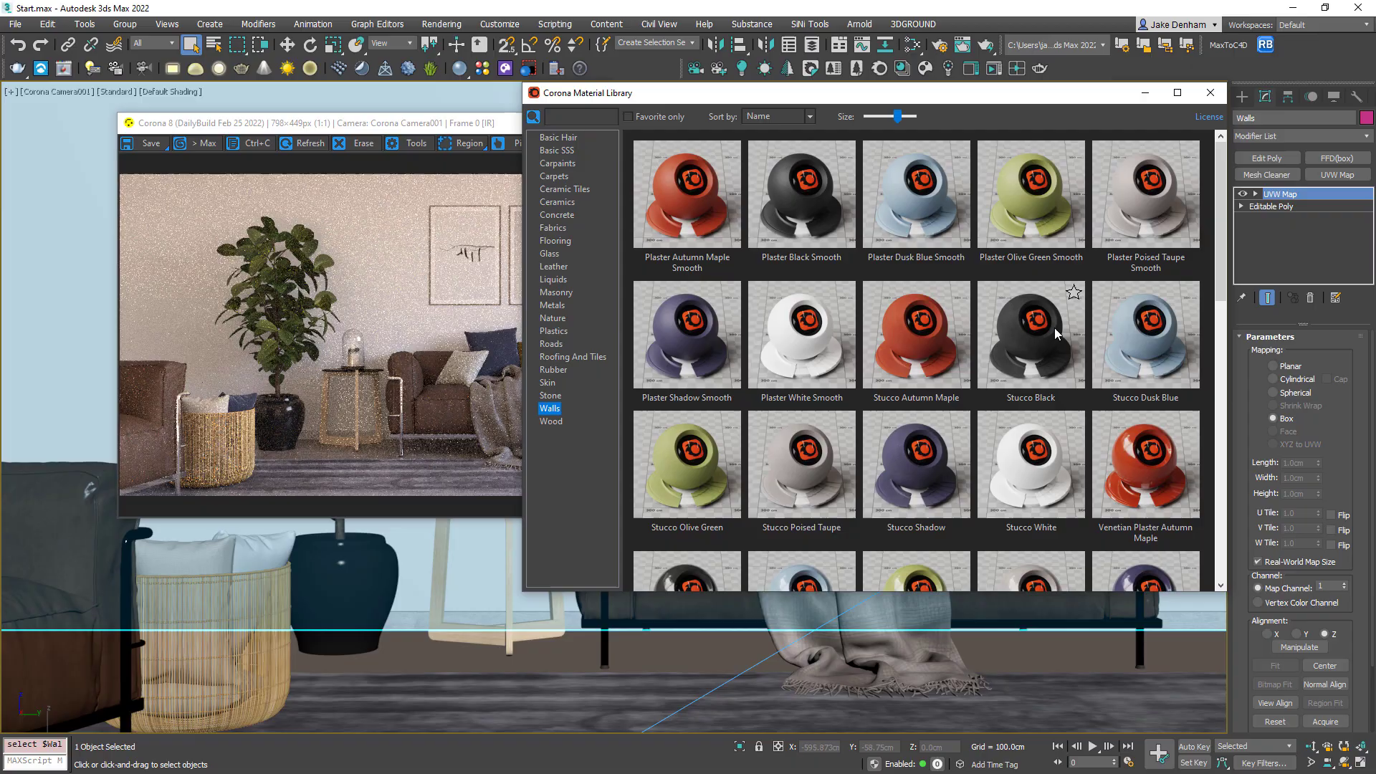
drag(1221, 285, 1229, 436)
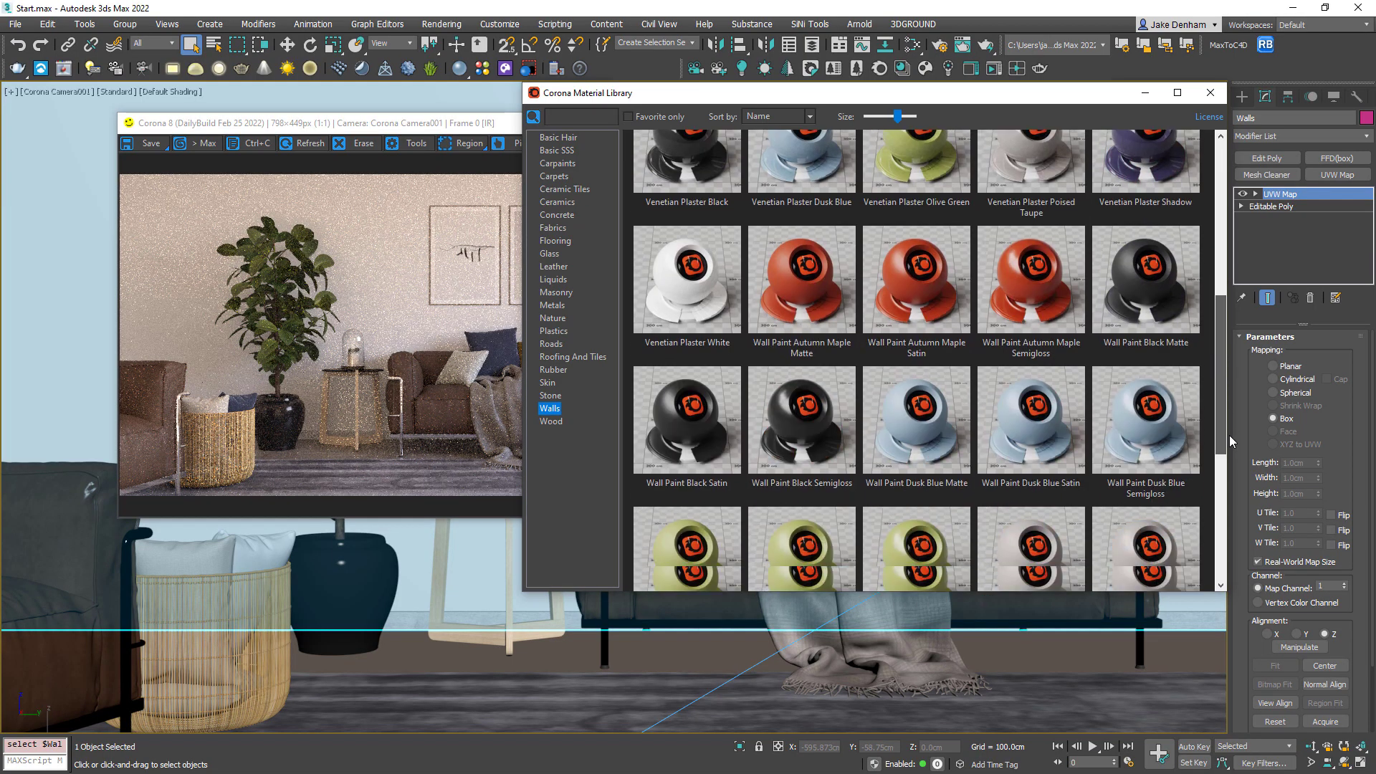
right_click(809, 299)
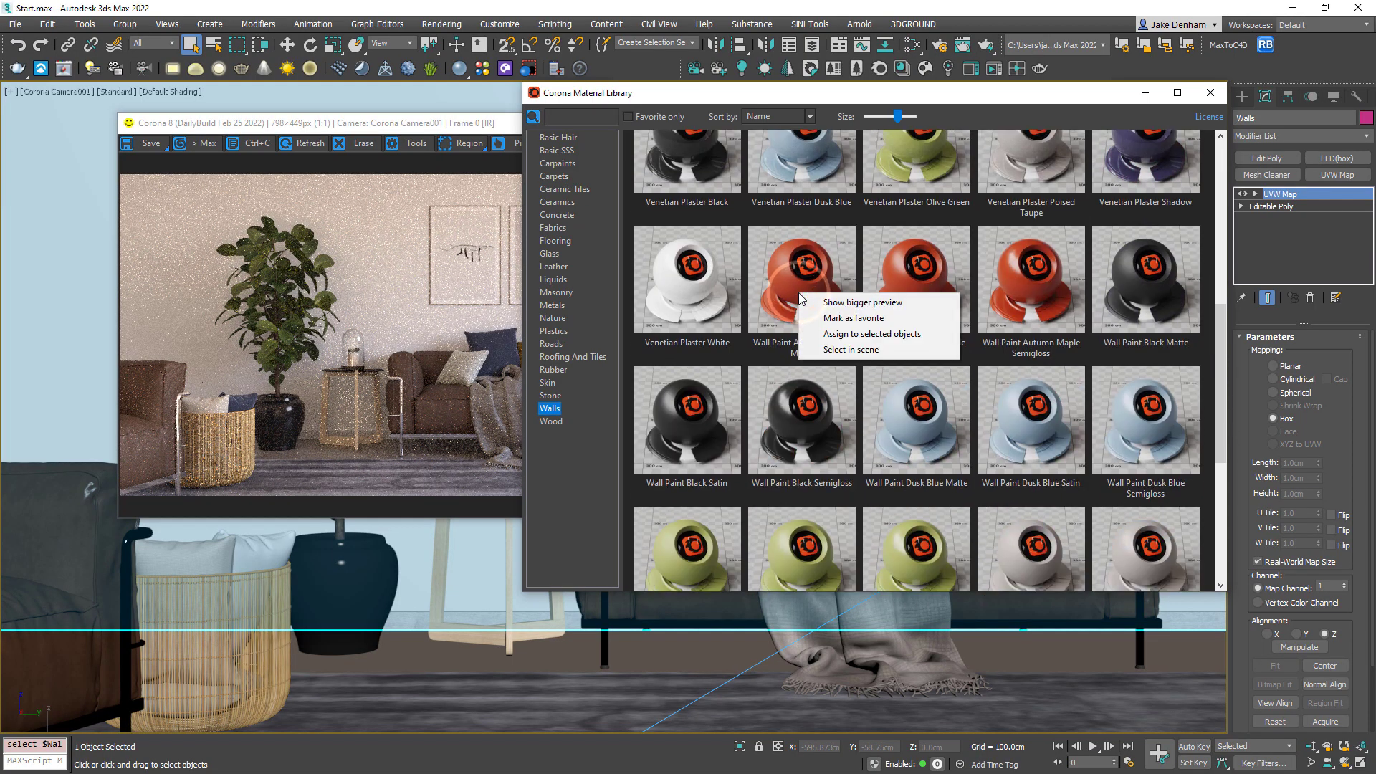
click(833, 334)
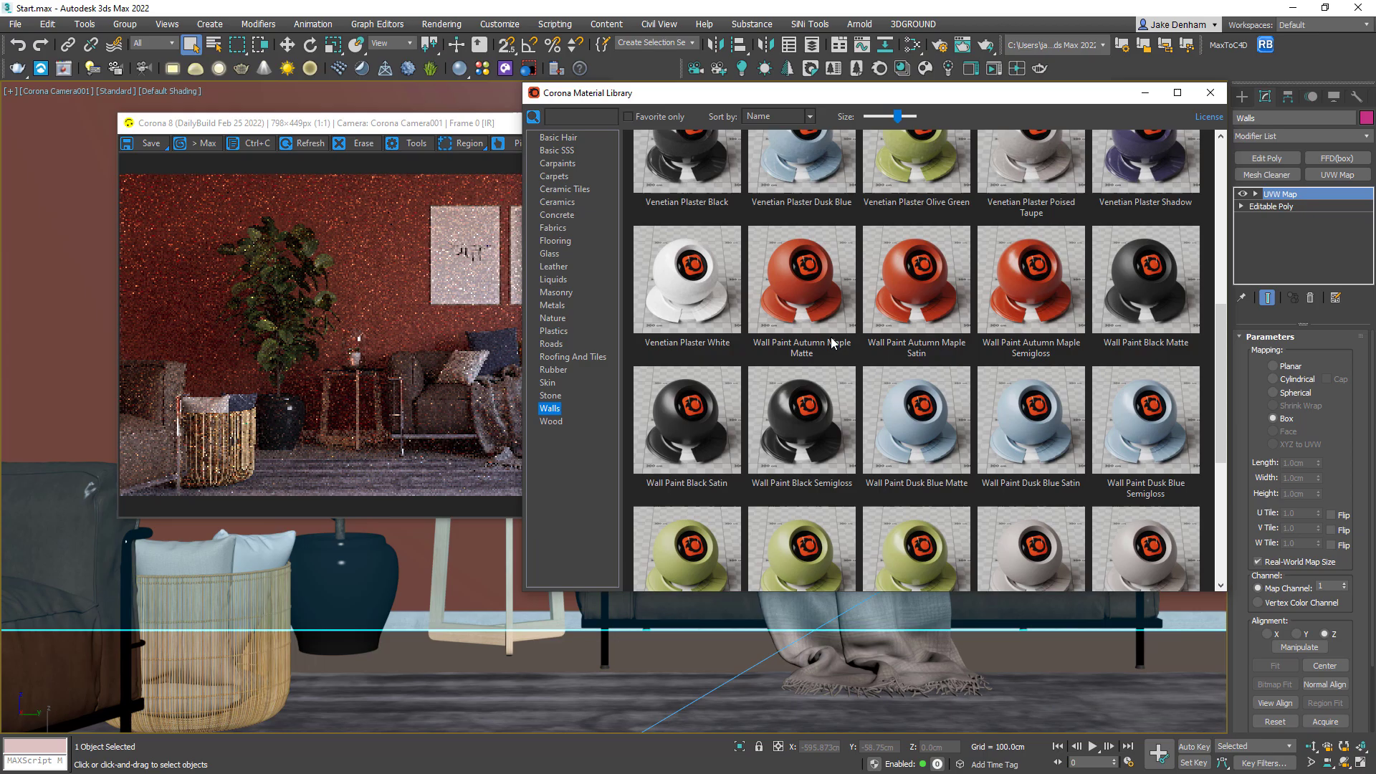
right_click(1121, 306)
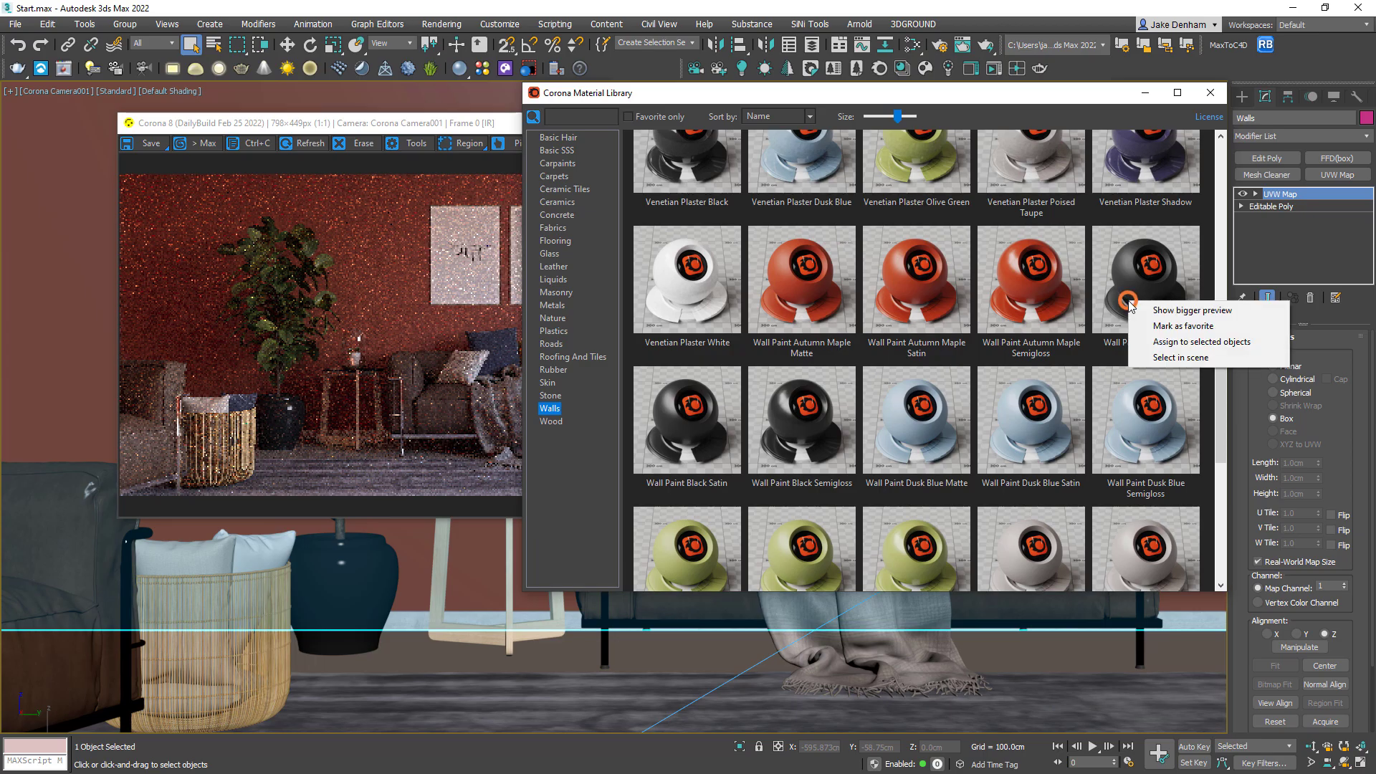
click(1155, 341)
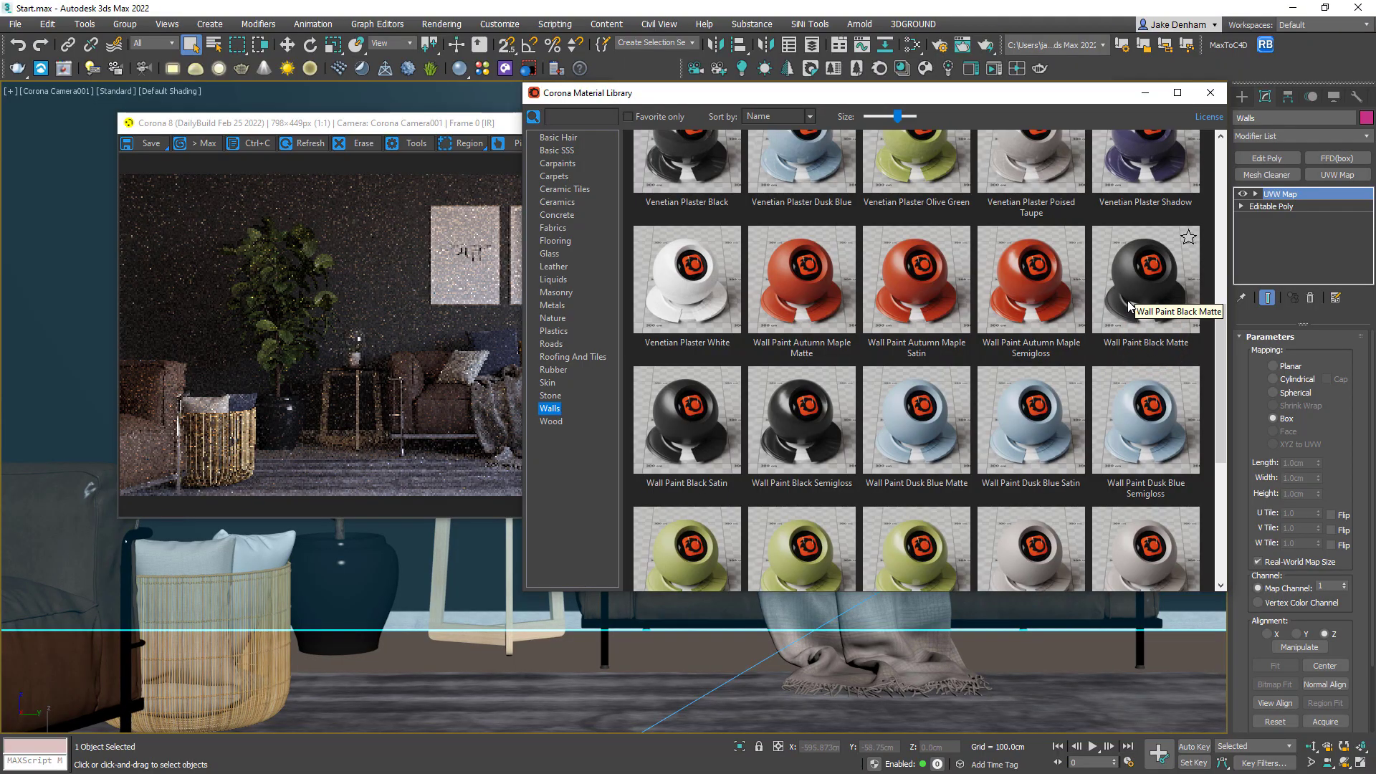
Step: Close the Material Library, then restart the Corona render of the dark-walled room and stop it at 34 seconds
click(1209, 94)
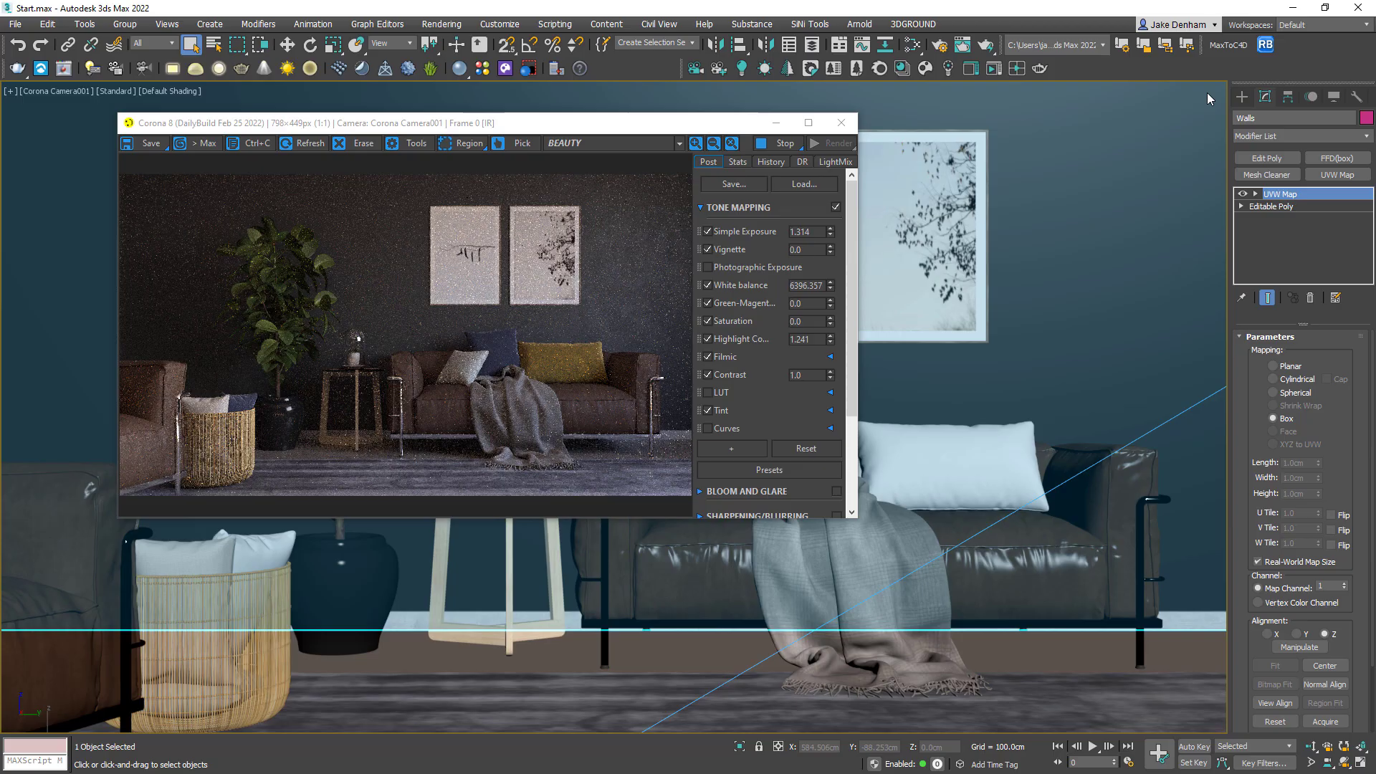
click(767, 144)
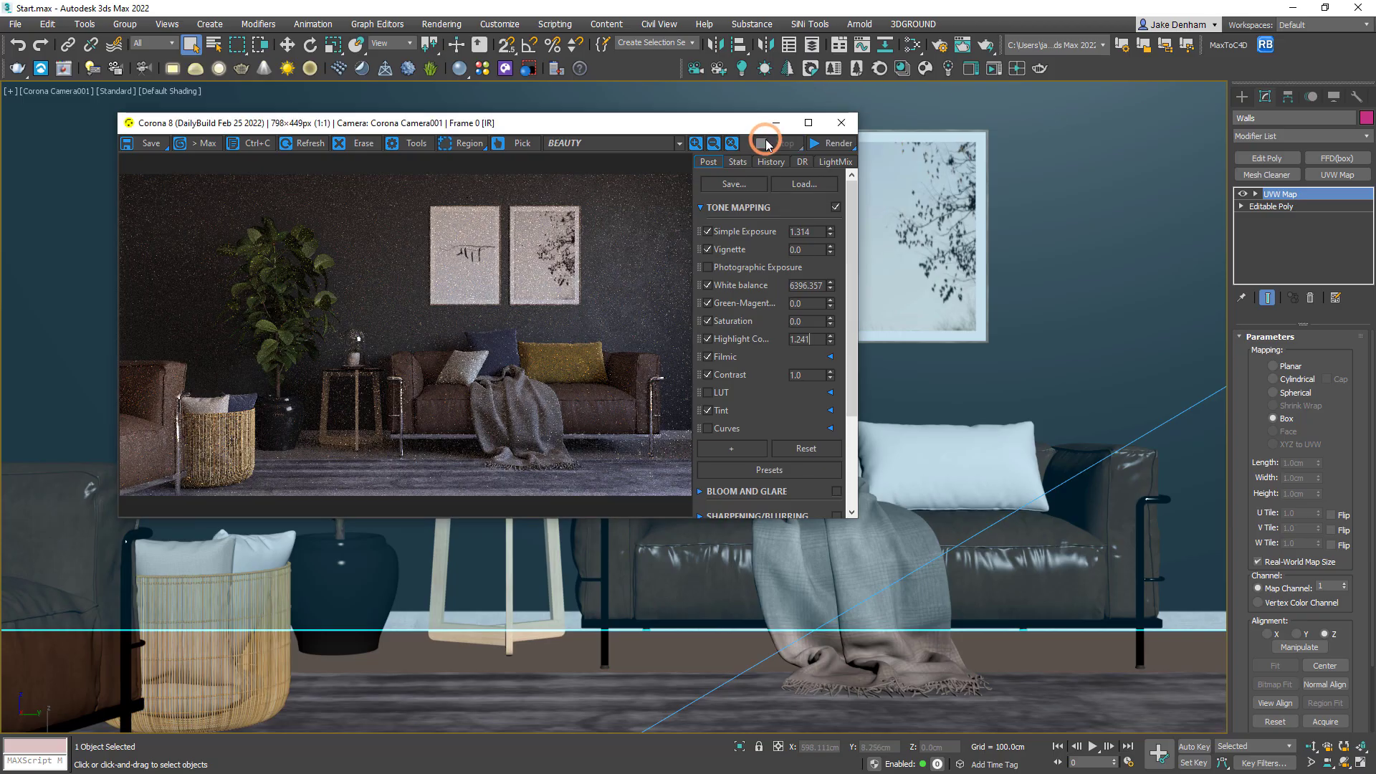
click(820, 141)
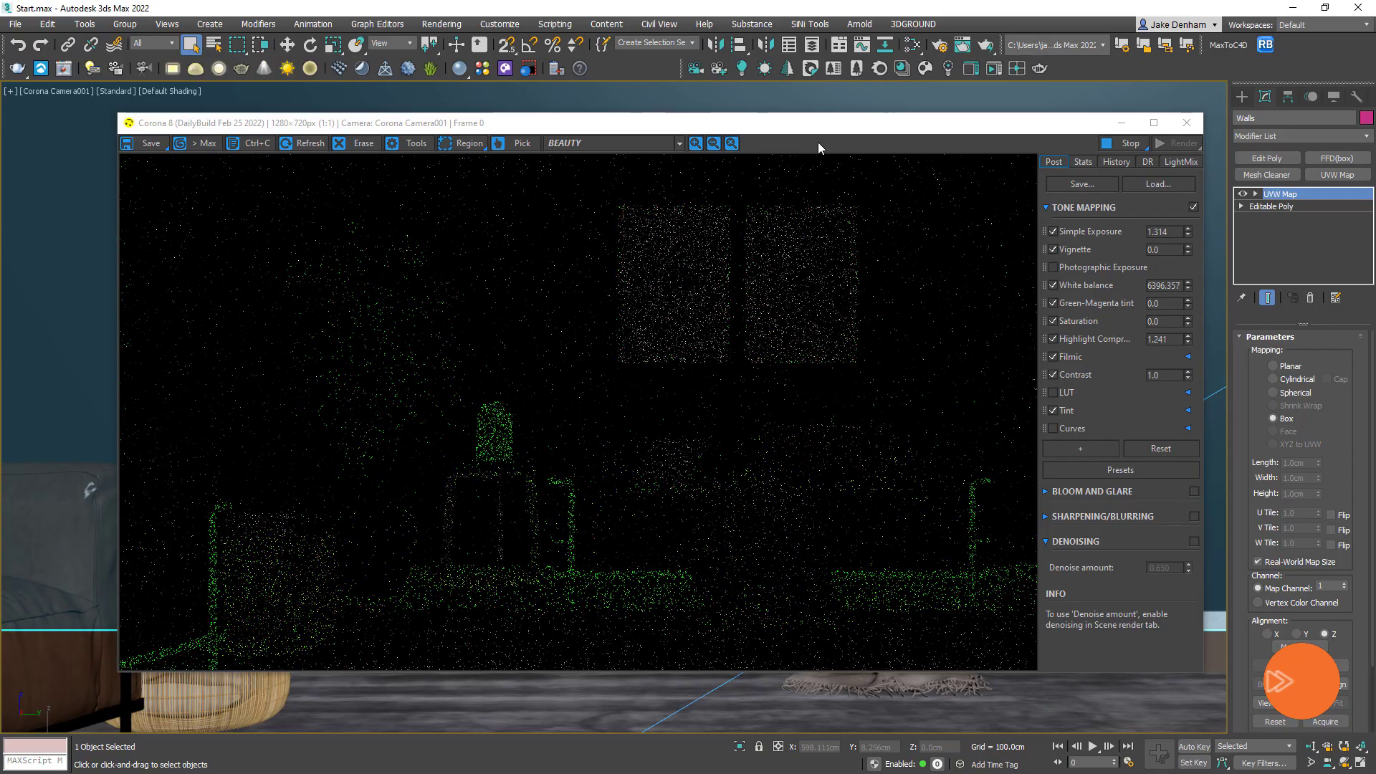
click(1125, 142)
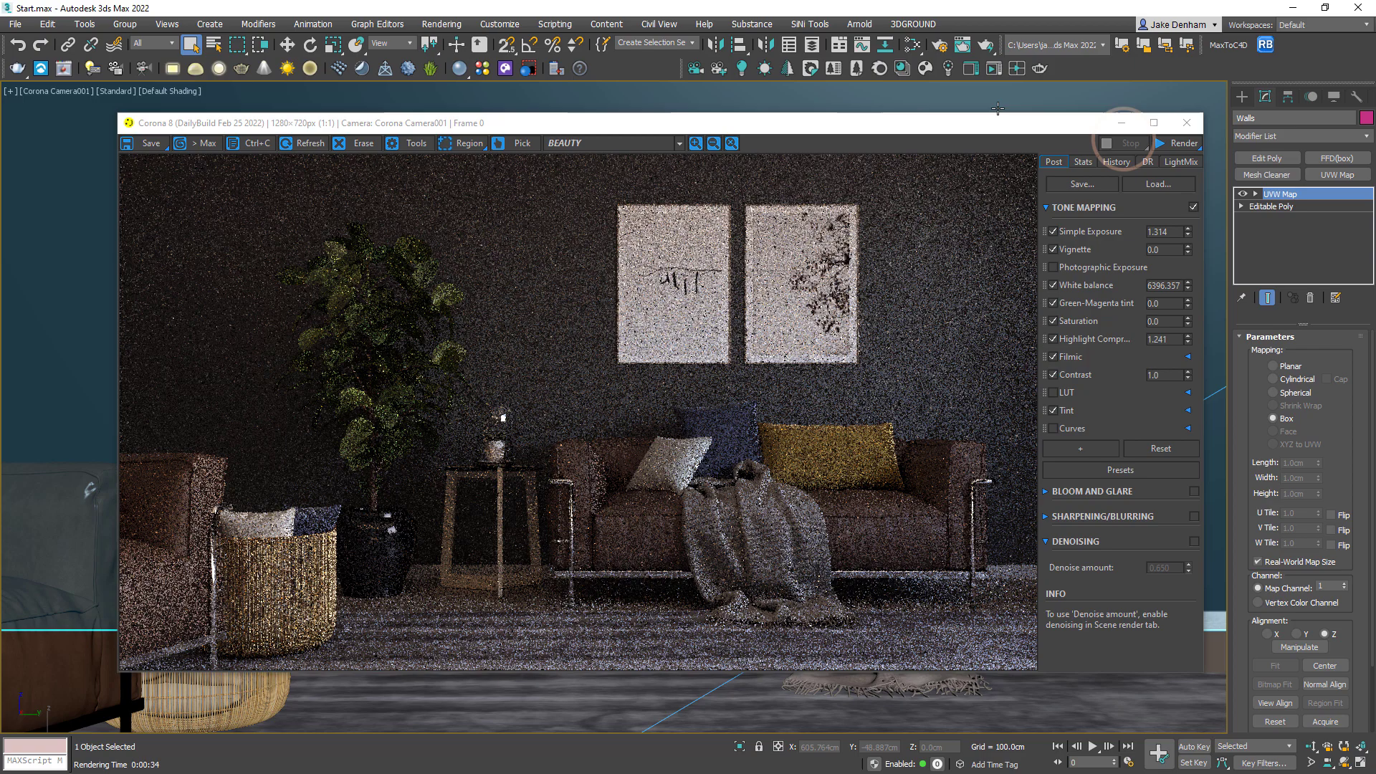
Step: Render with Corona High Quality denoising, a 0-minute time limit and noise level limit 3
click(934, 48)
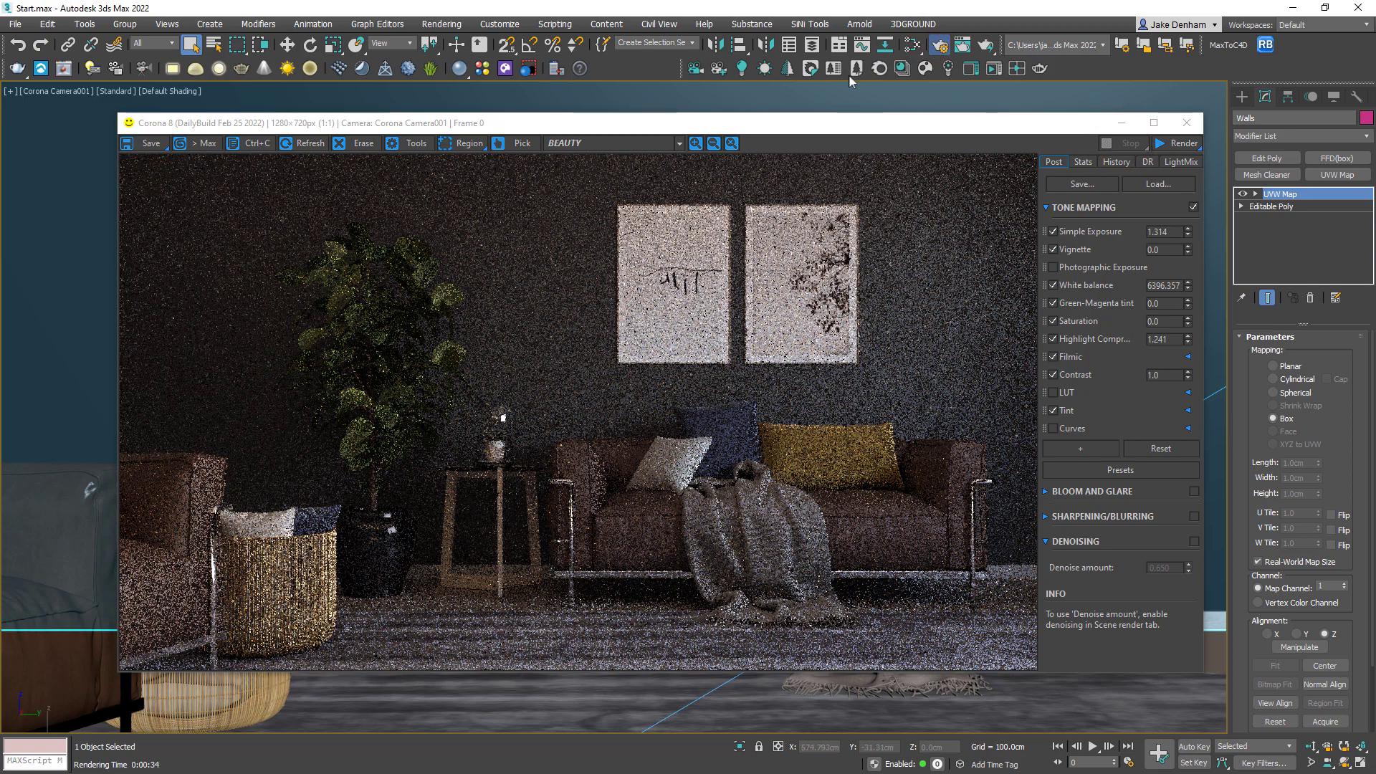
click(373, 195)
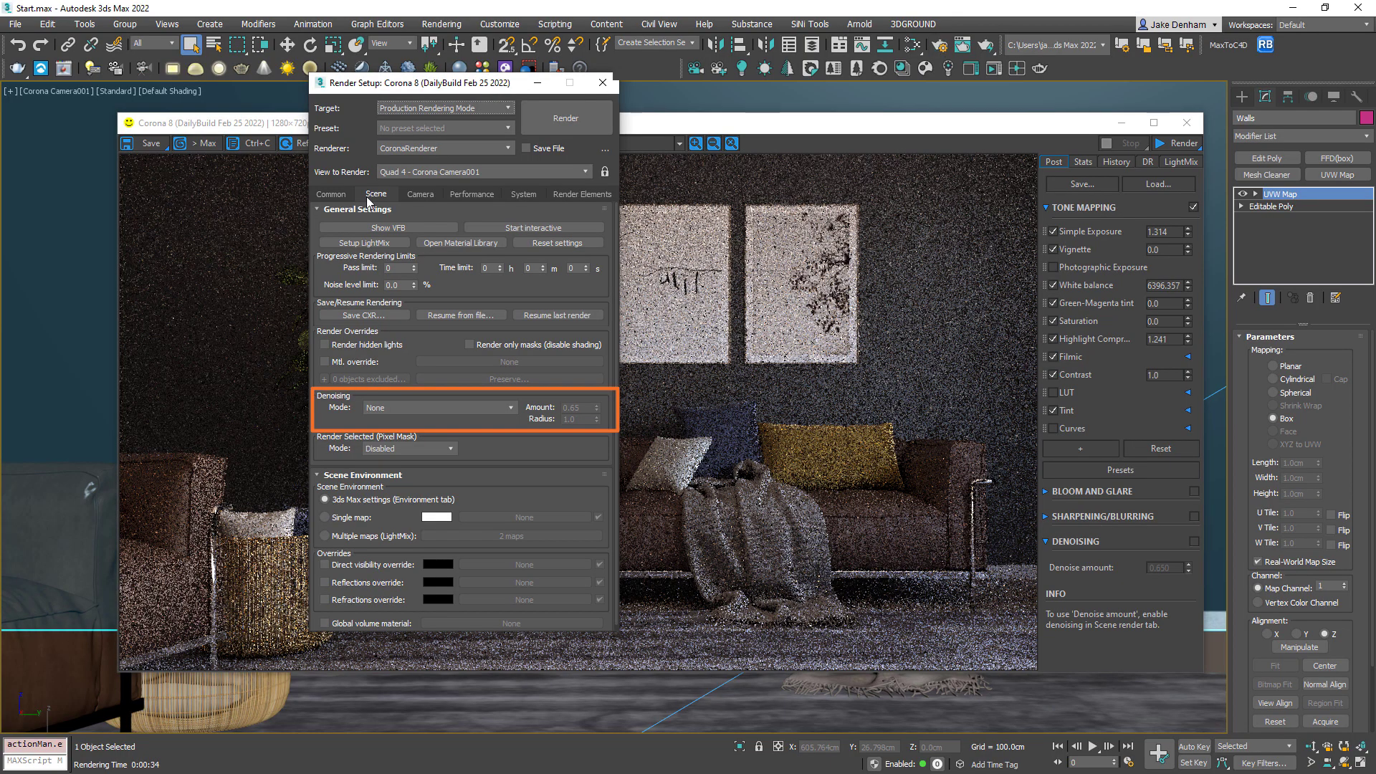
click(485, 410)
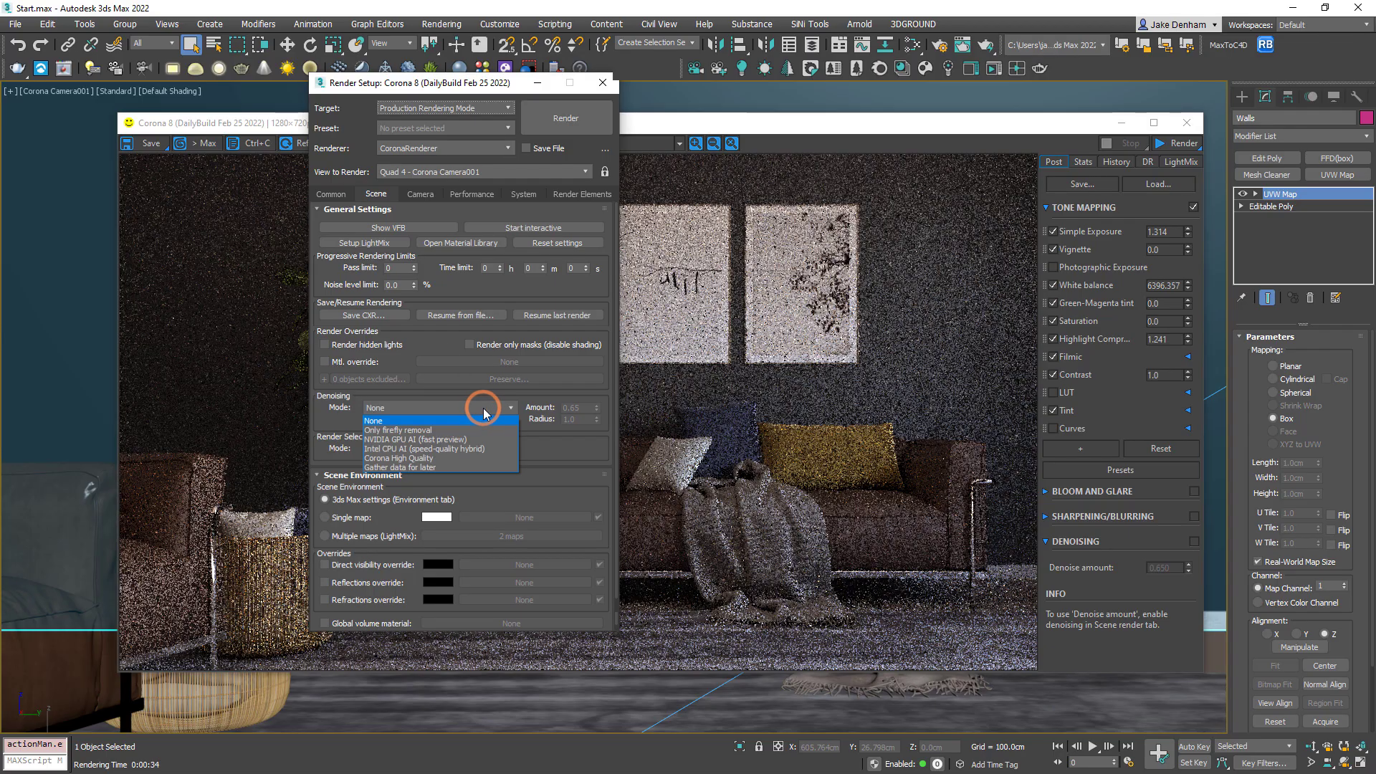
click(479, 458)
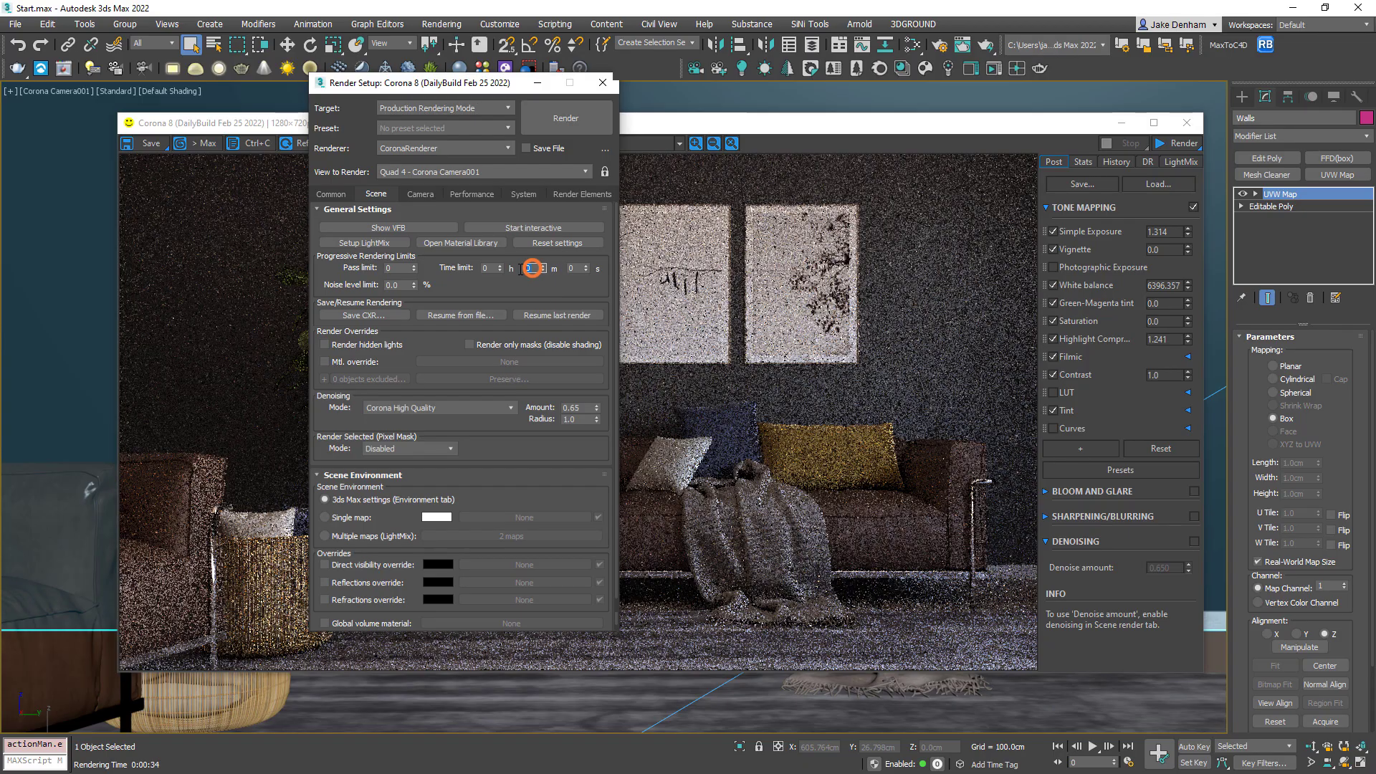
text(1)
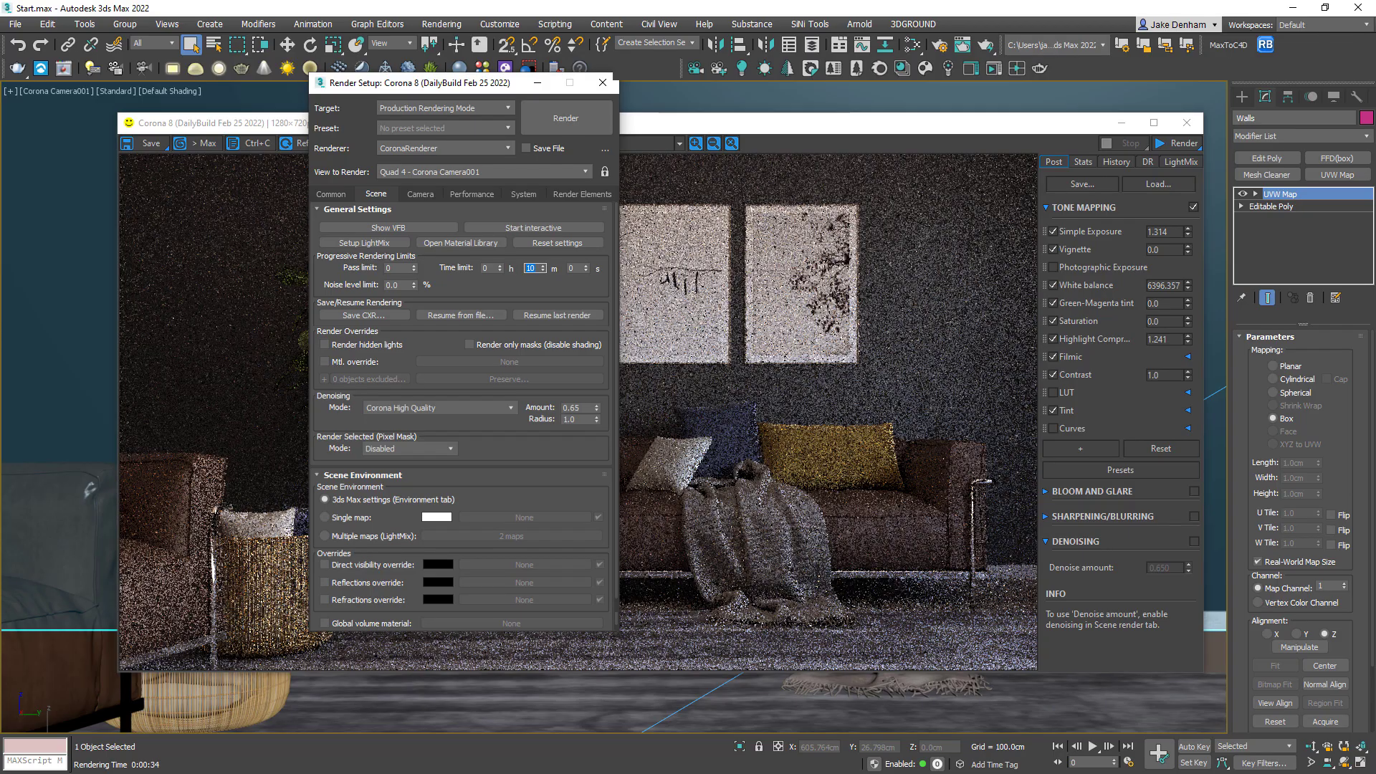
key(Return)
text(0)
key(Return)
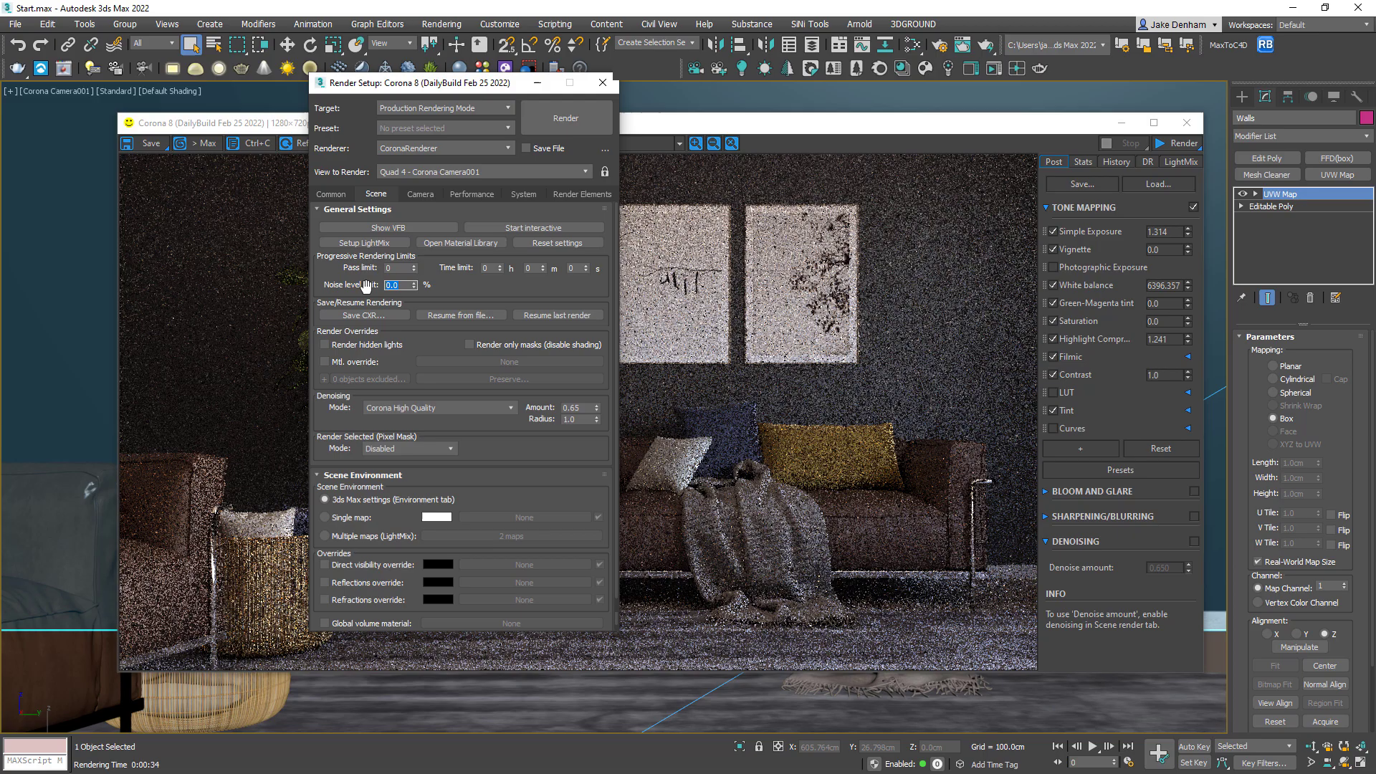
click(557, 124)
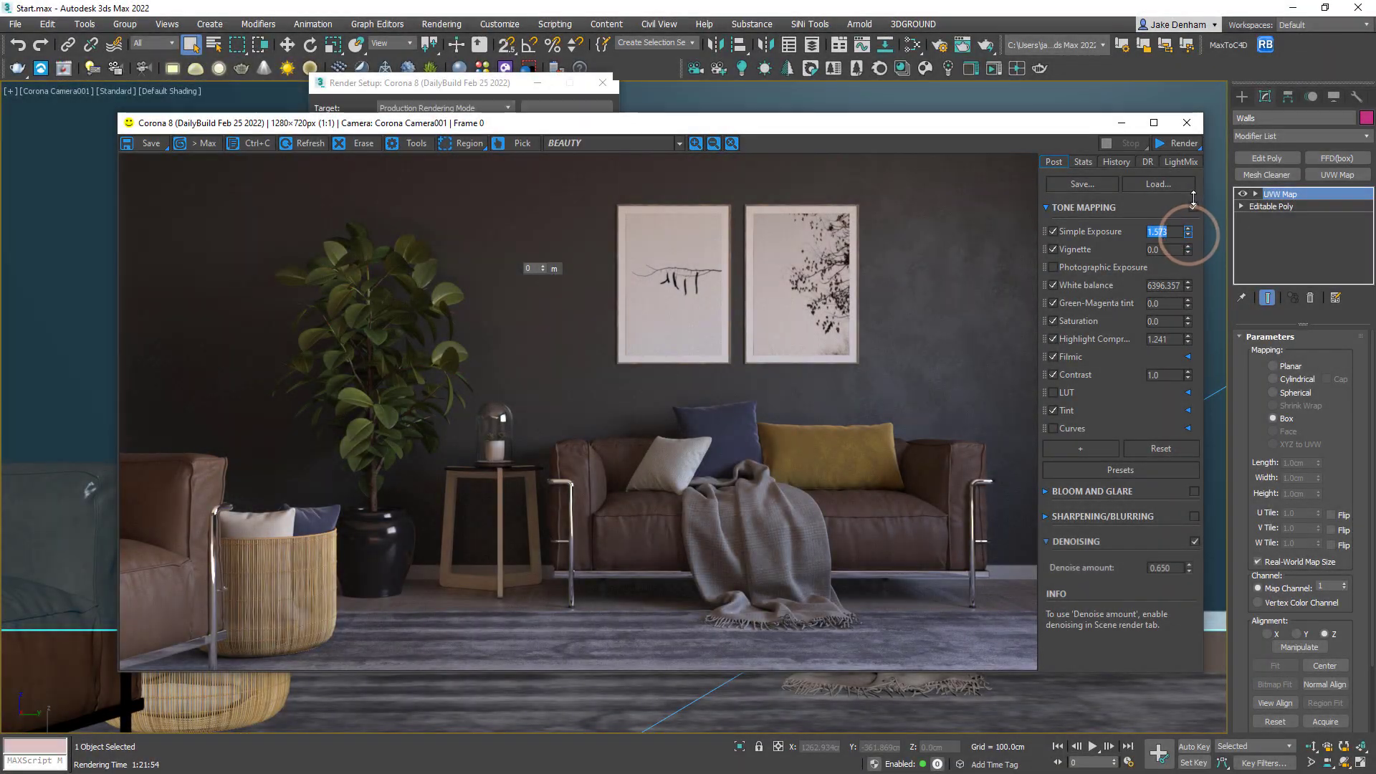
Step: Raise Simple Exposure, set Vignette to 0.104 and boost Filmic Rich Shadows on the render
drag(1193, 202, 1191, 179)
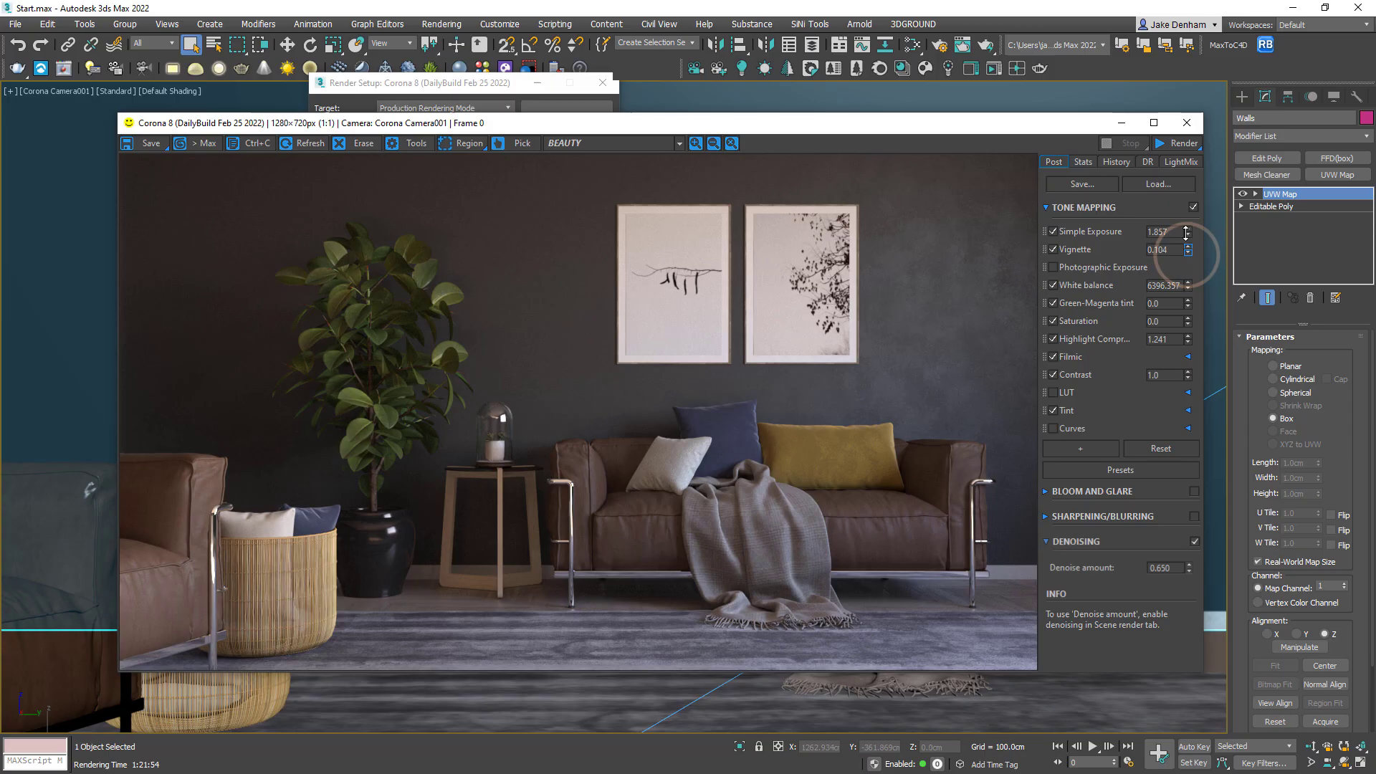
drag(1187, 252, 1186, 239)
click(1188, 358)
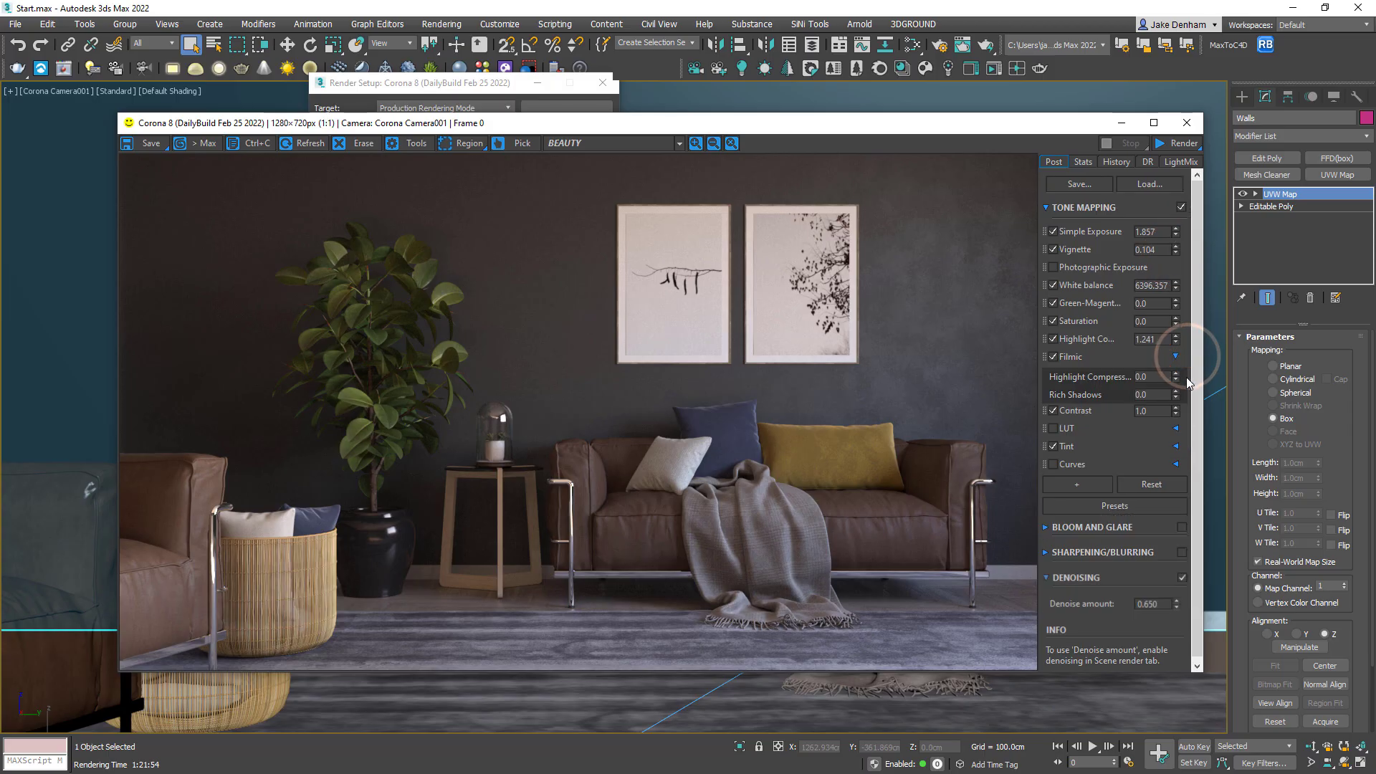
drag(1176, 396, 1176, 309)
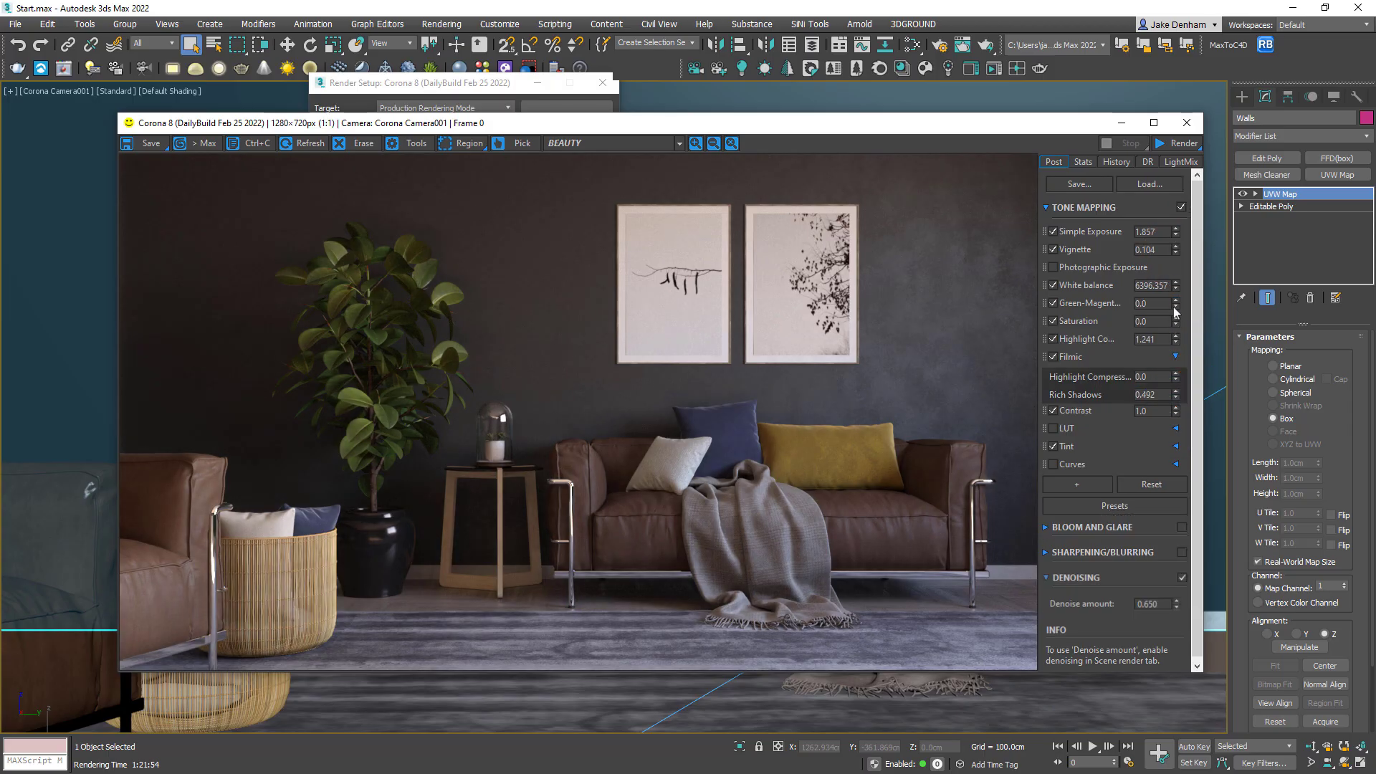
click(135, 143)
text(Getting Started.jpg)
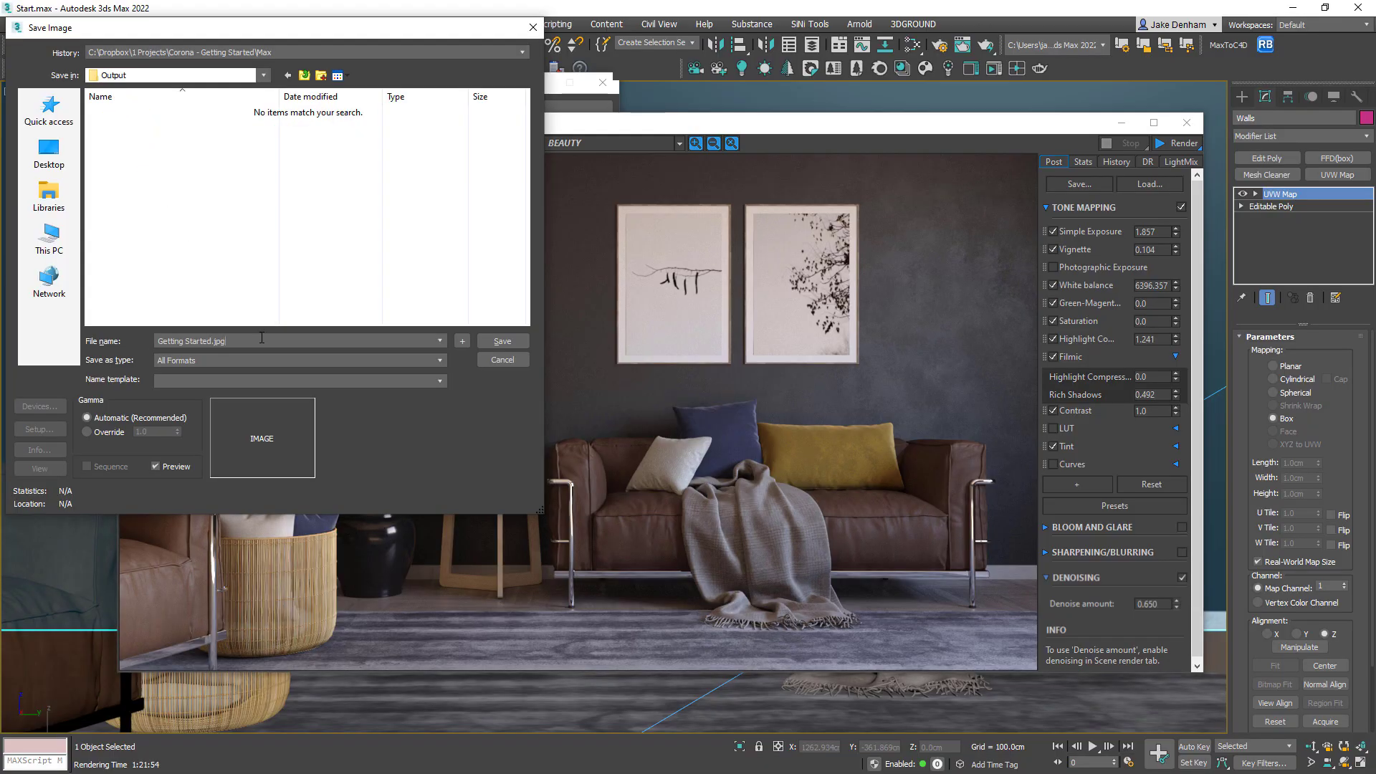
Step: Save the render as 'Getting Started' in the Output folder
key(Return)
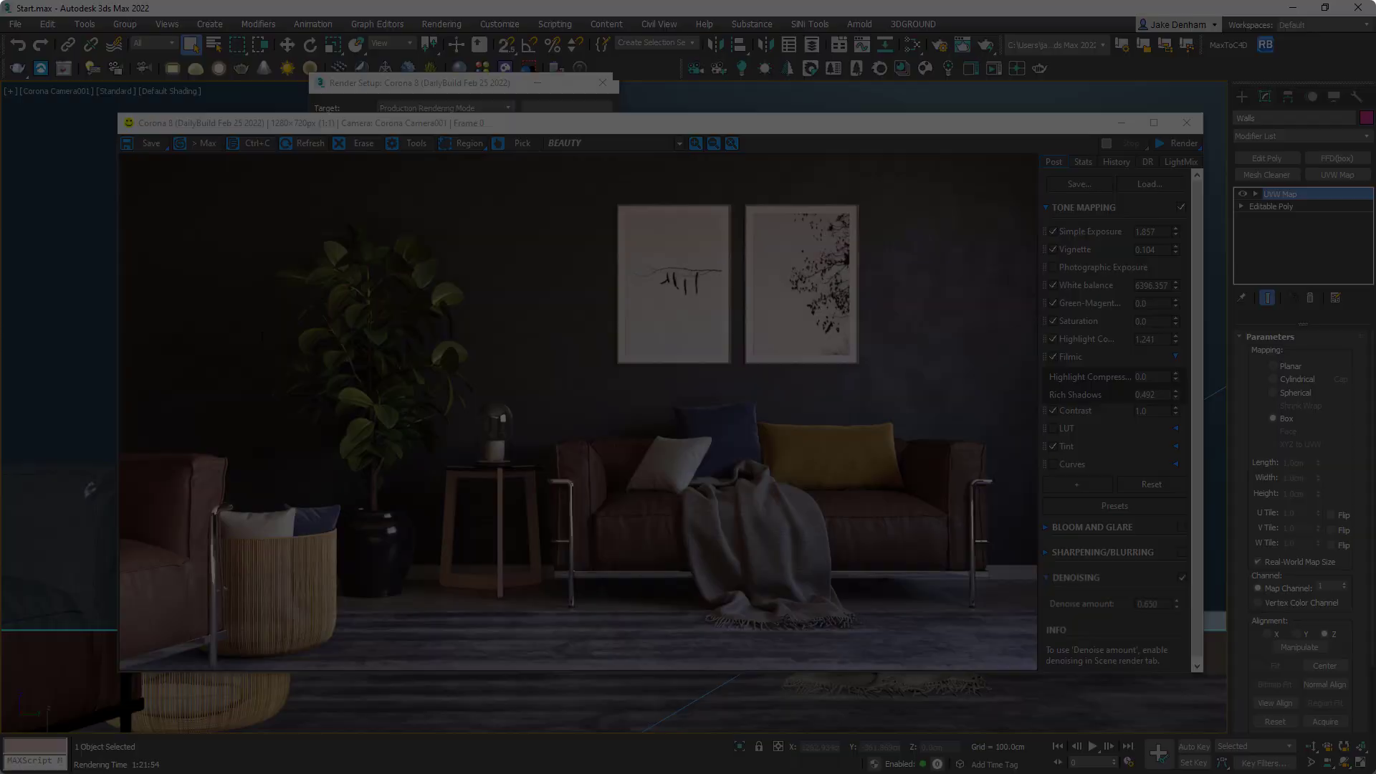